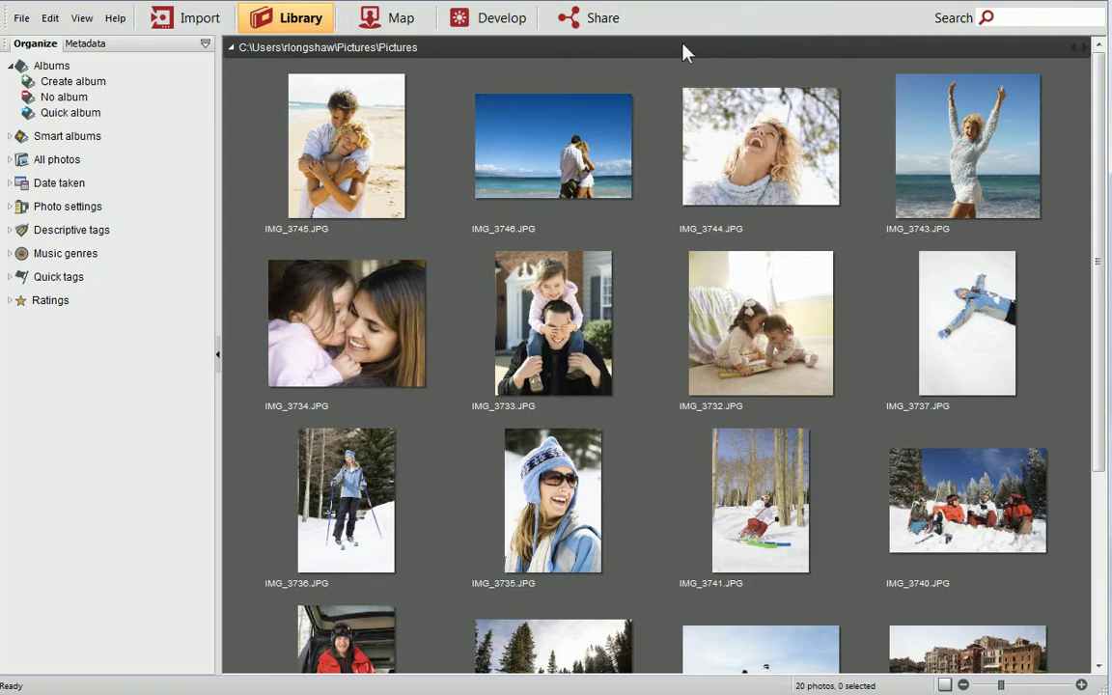
- Select the beach couple photo IMG_3746.JPG and bring it into the Share dialog for export
click(581, 116)
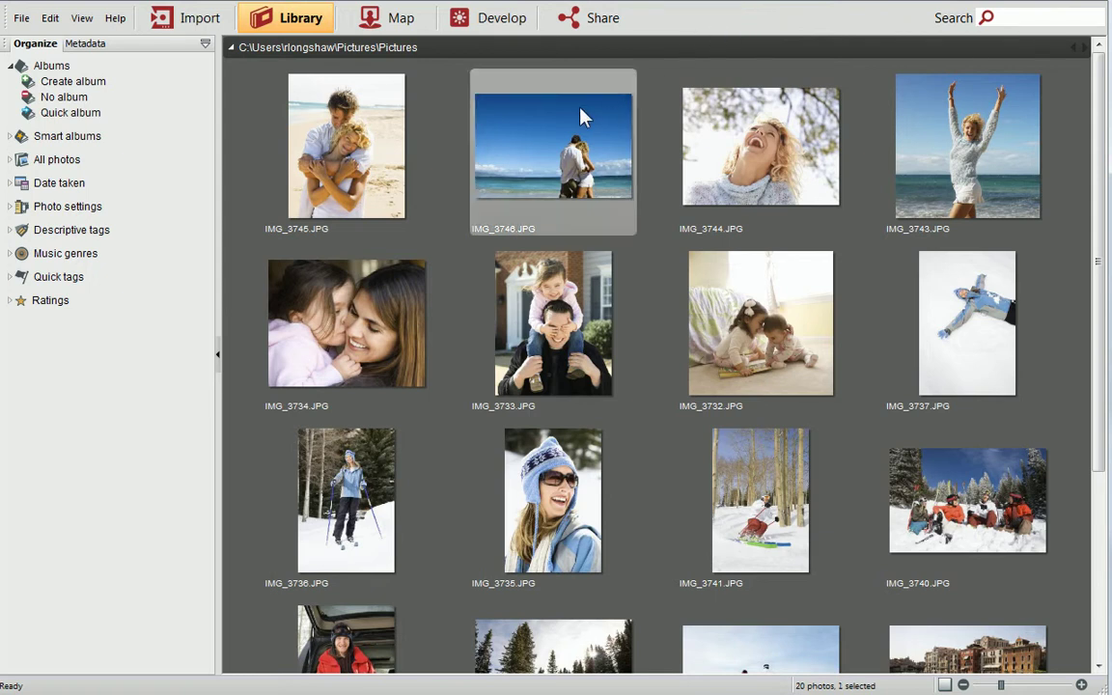
click(596, 21)
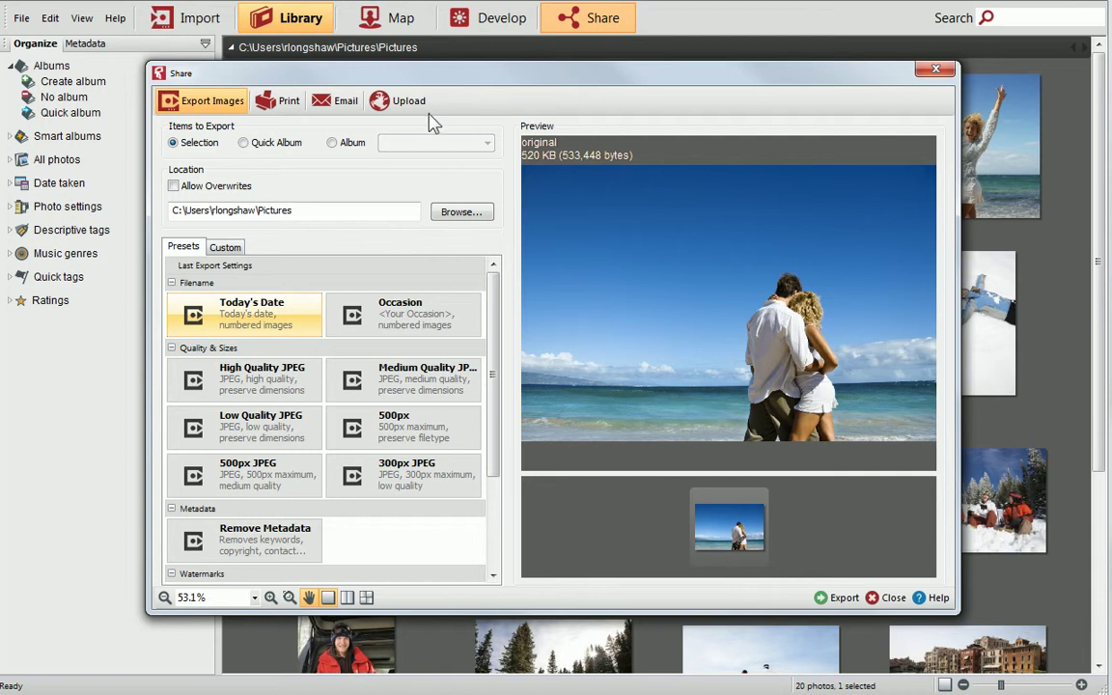
click(374, 101)
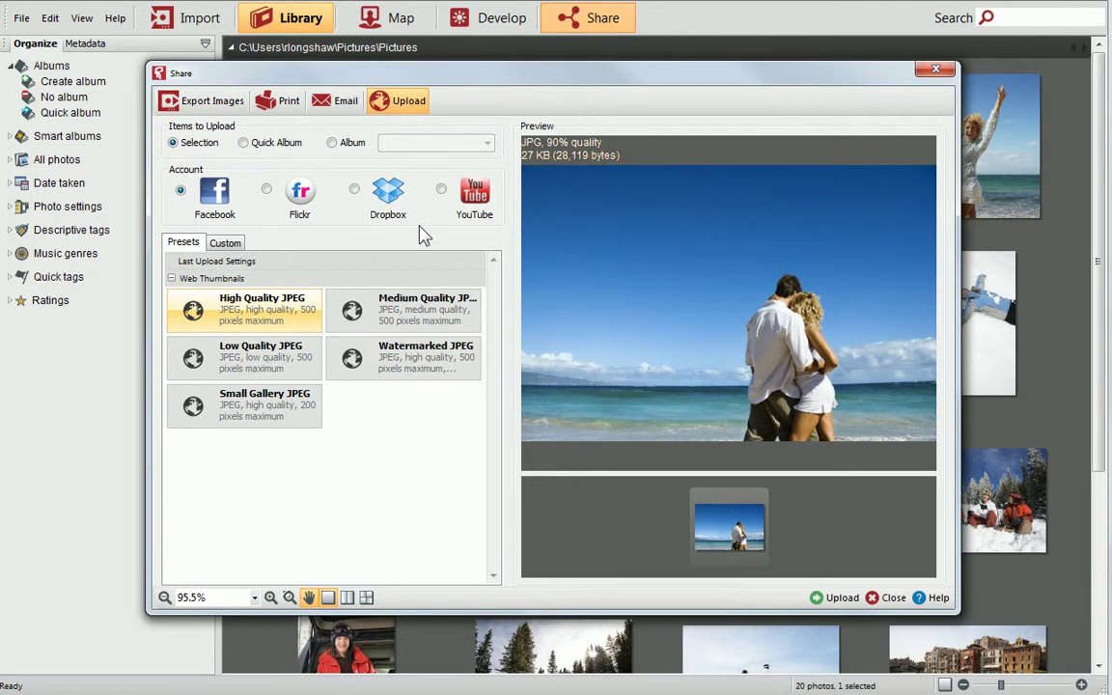
click(413, 360)
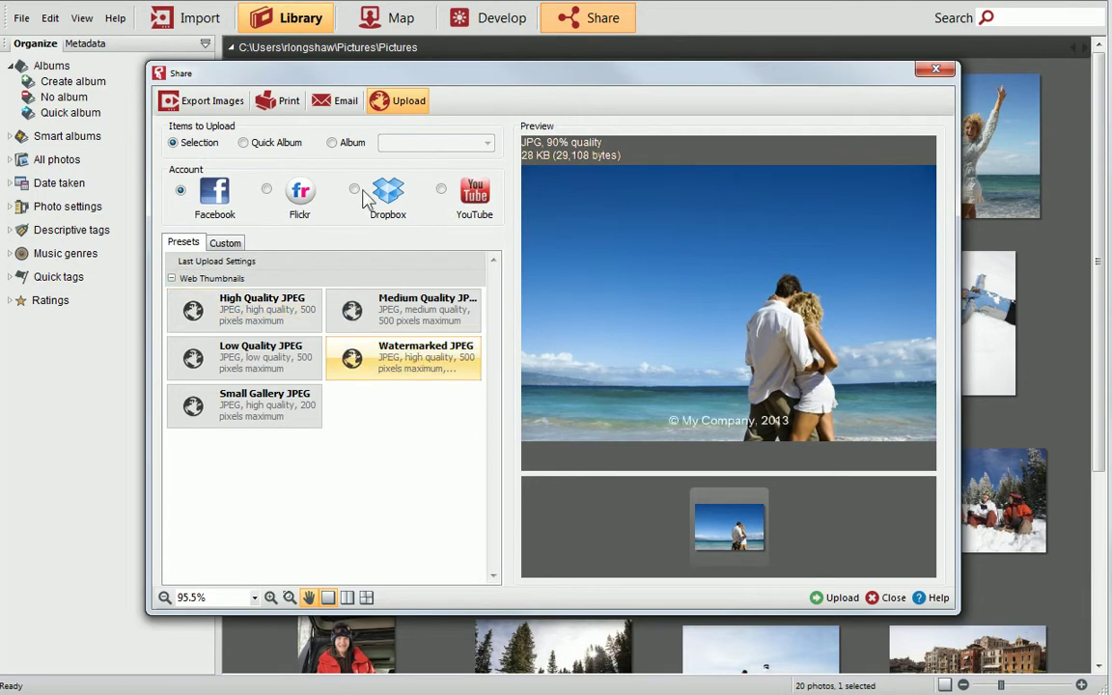
click(345, 100)
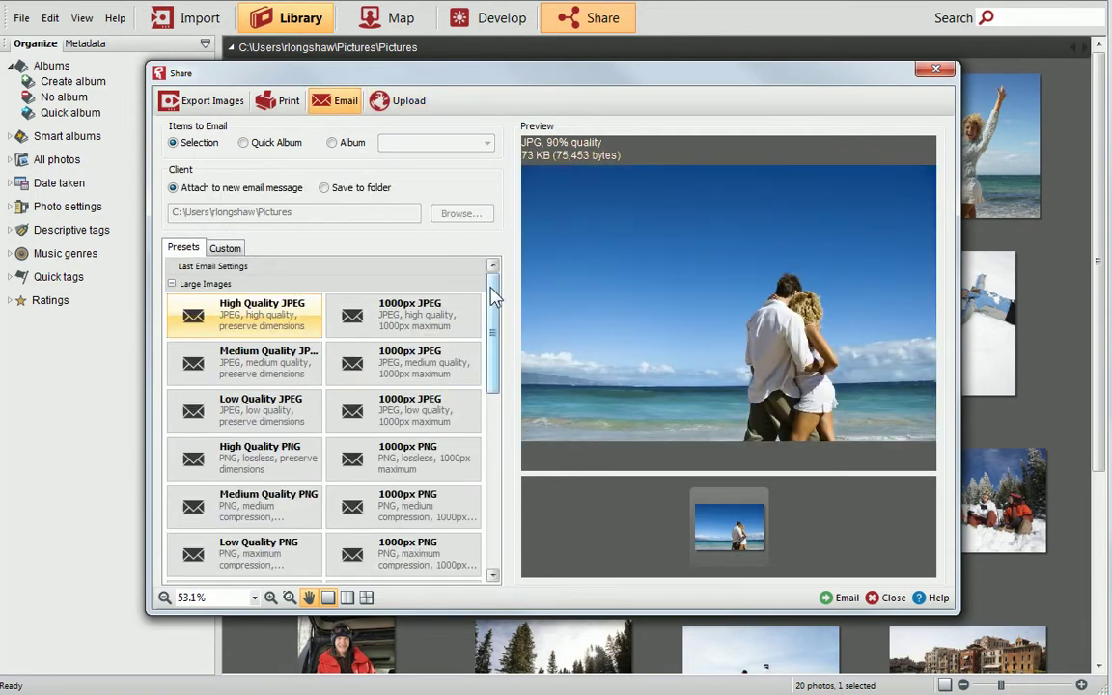
scroll(488, 293, down, 5)
click(453, 357)
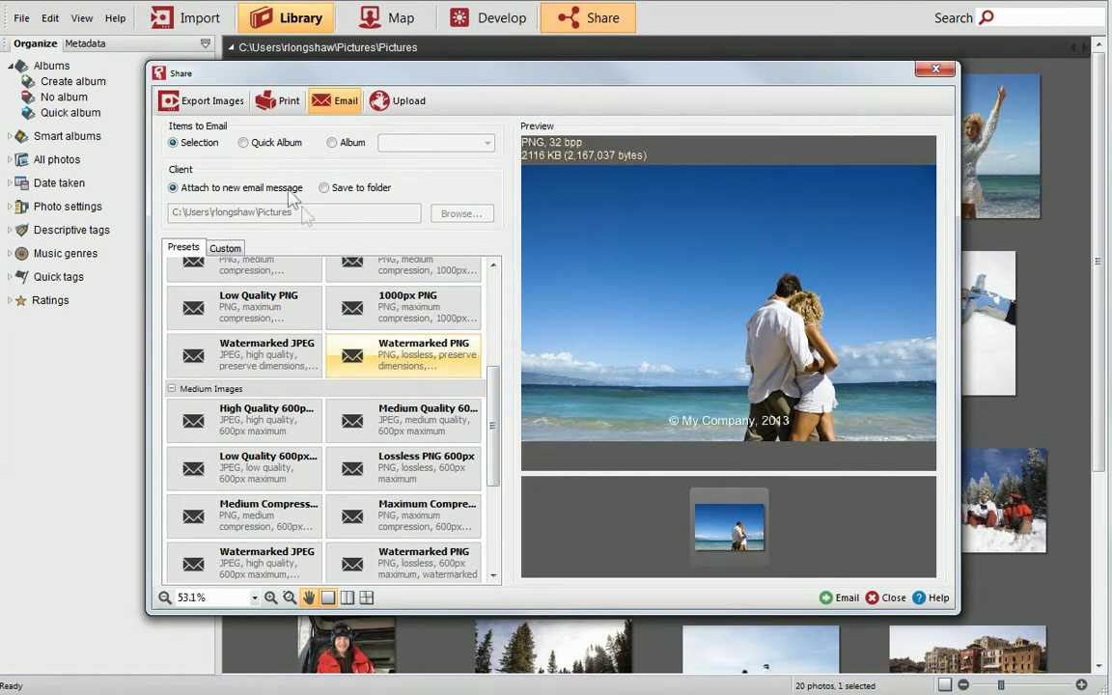
click(205, 101)
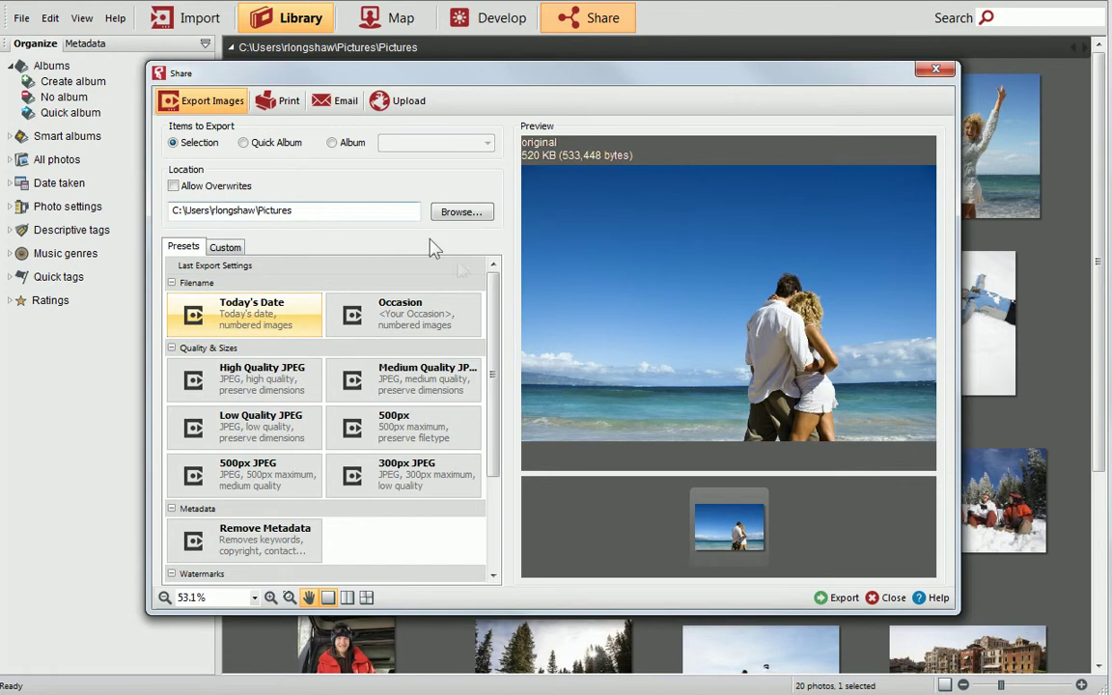
- Try the Do Not Use and Locked watermark presets, settle on Website, and show Custom settings
drag(489, 293, 499, 404)
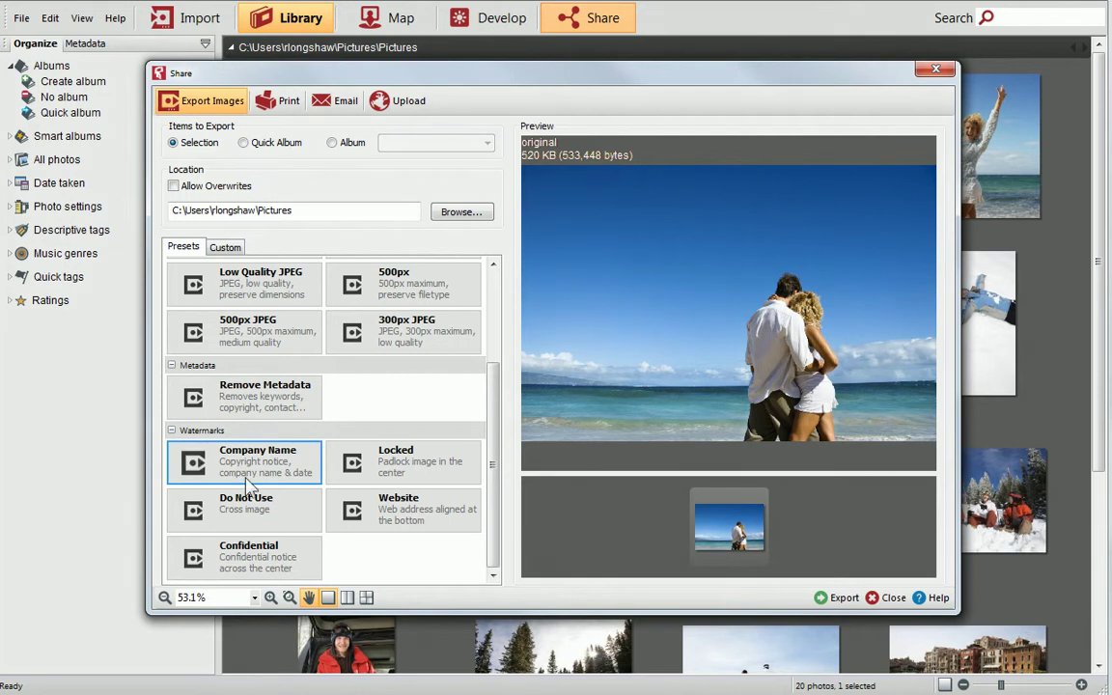
click(249, 510)
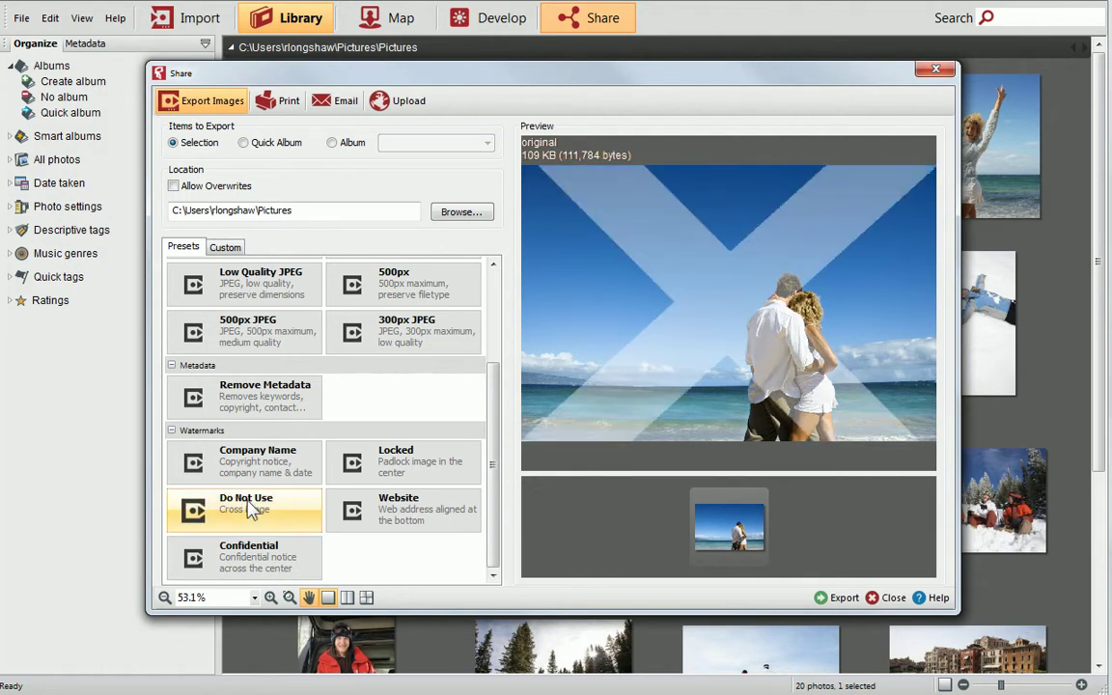
click(350, 467)
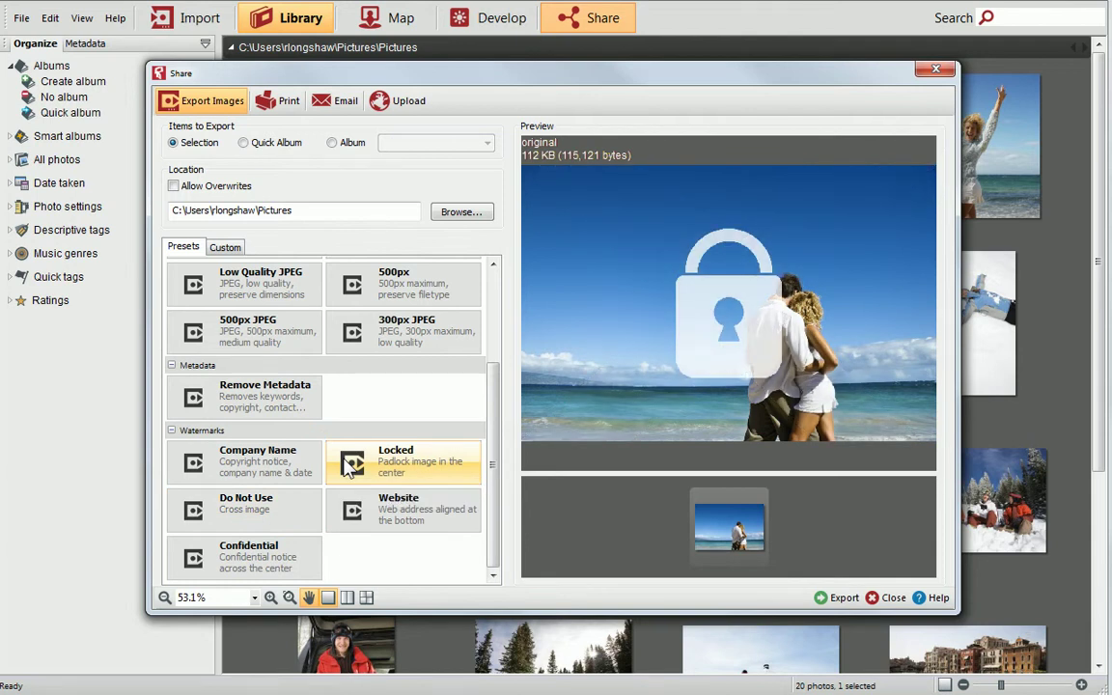
click(350, 510)
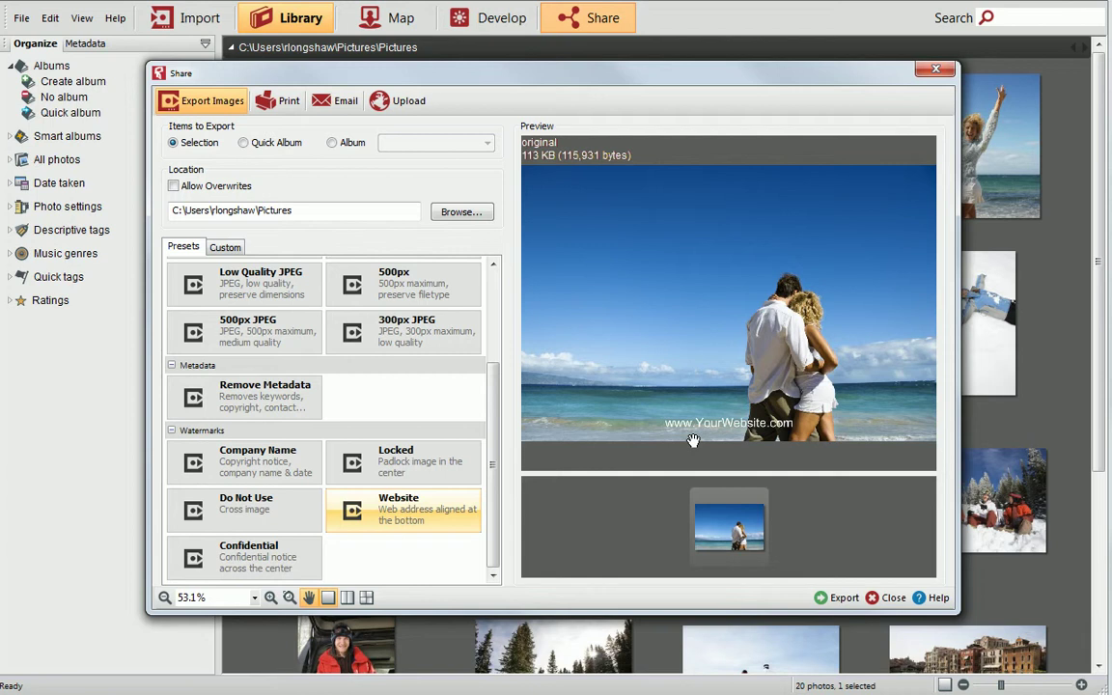
click(229, 249)
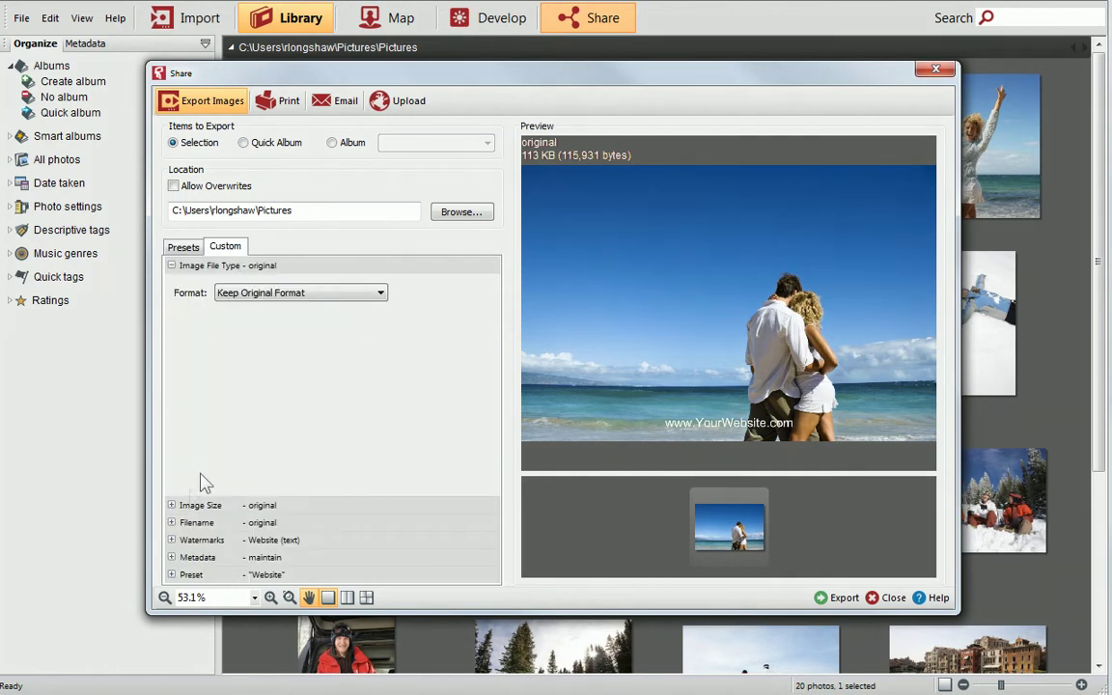
- Add and then remove the Sample (text) watermark so only Website remains, and open Edit Watermarks
click(172, 541)
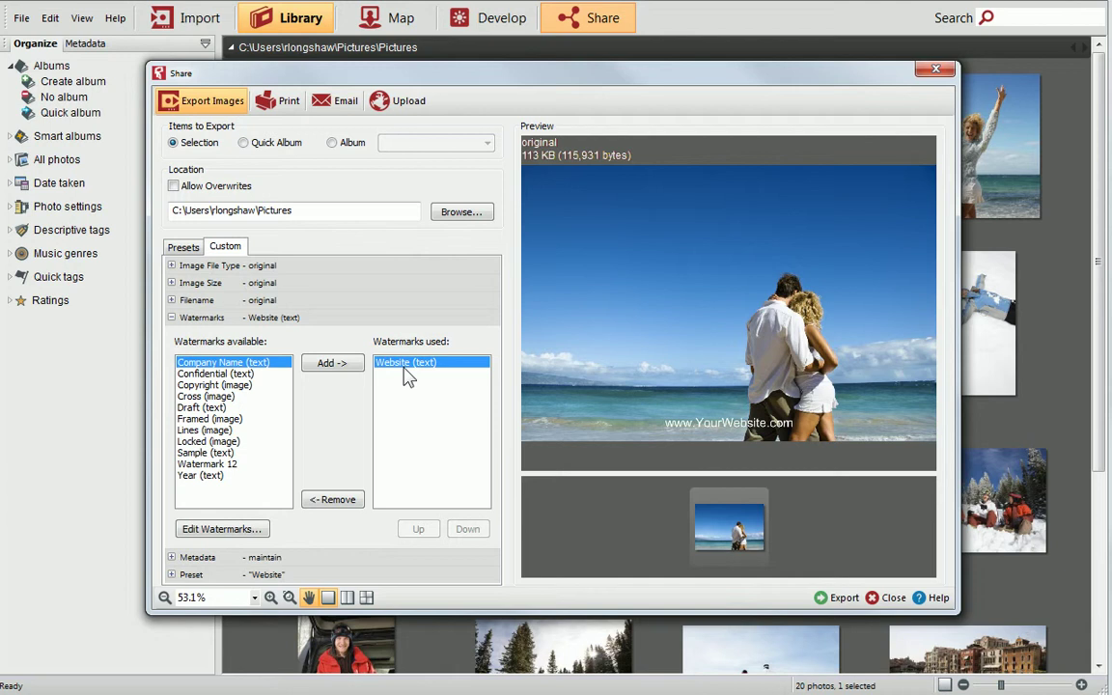
click(229, 456)
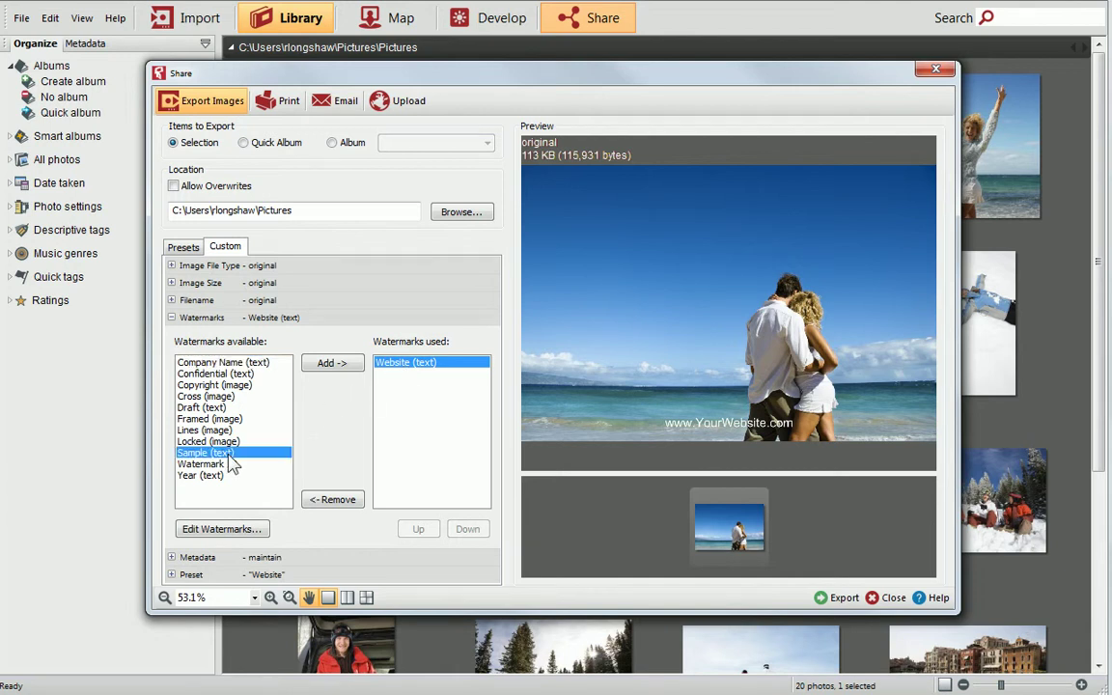
click(322, 365)
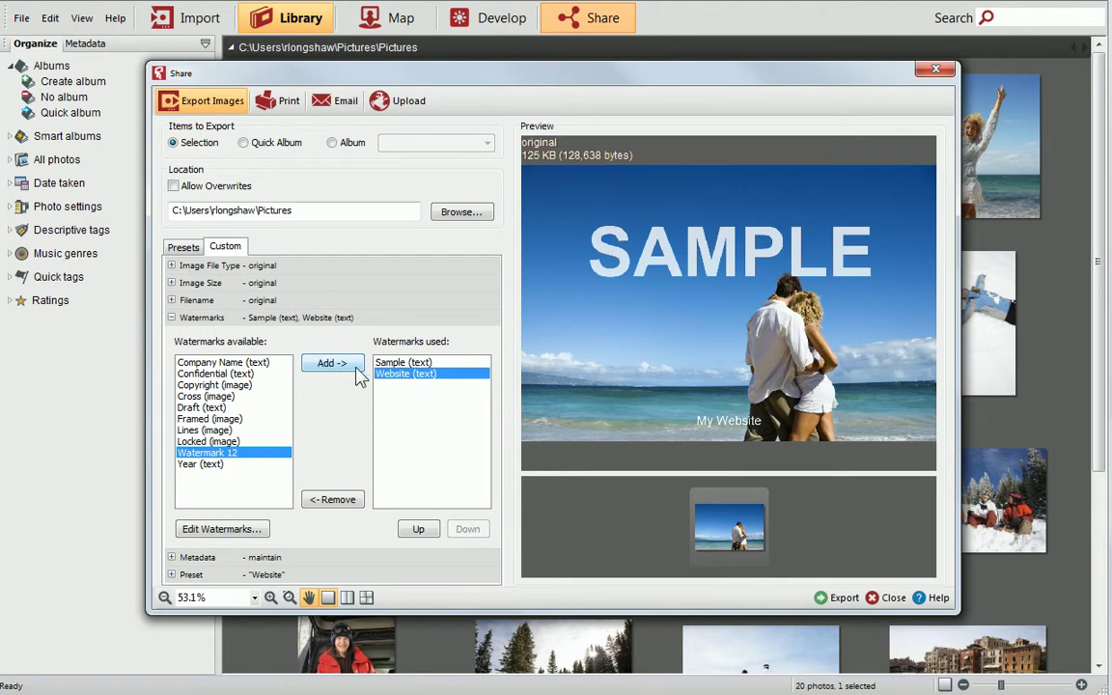
click(396, 363)
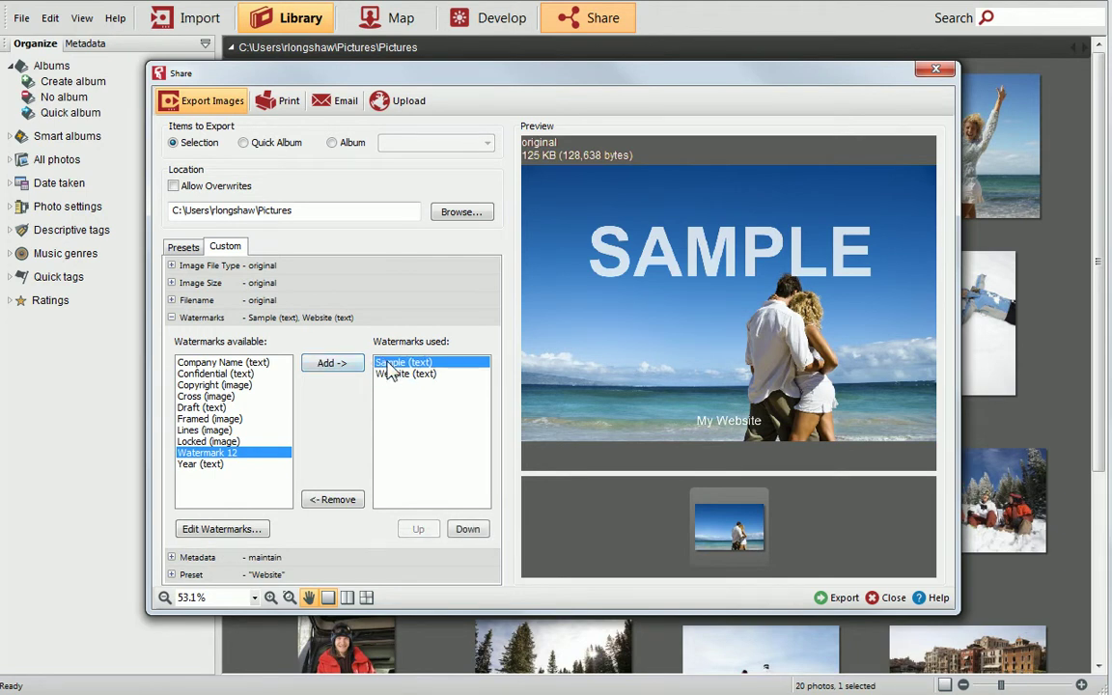
click(358, 502)
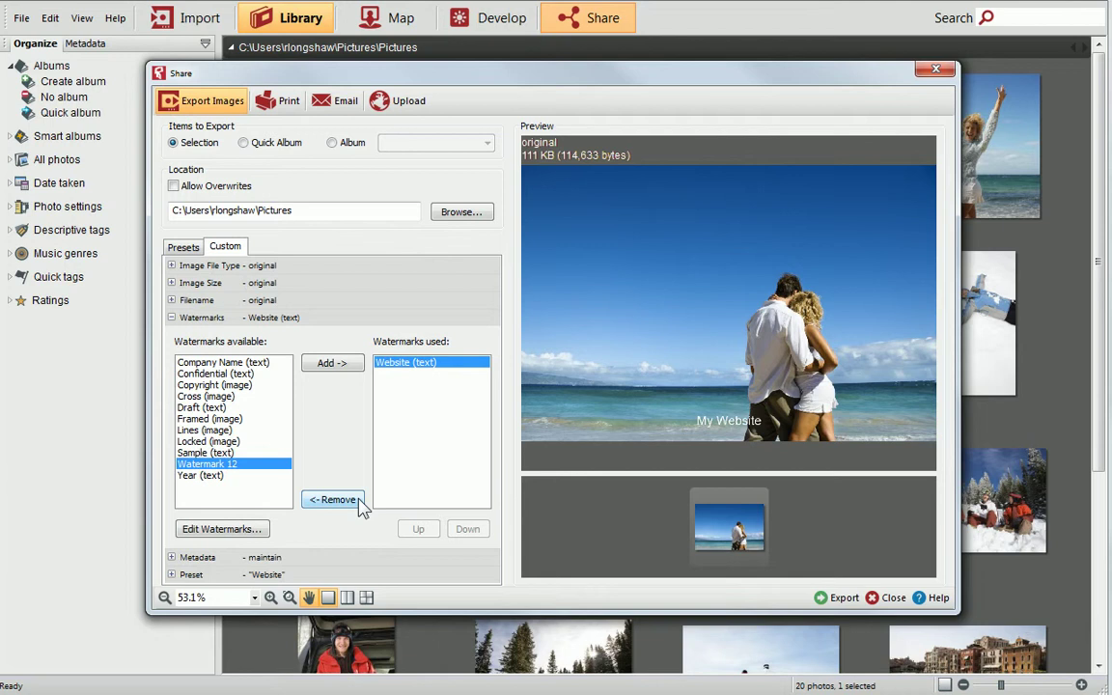
click(256, 534)
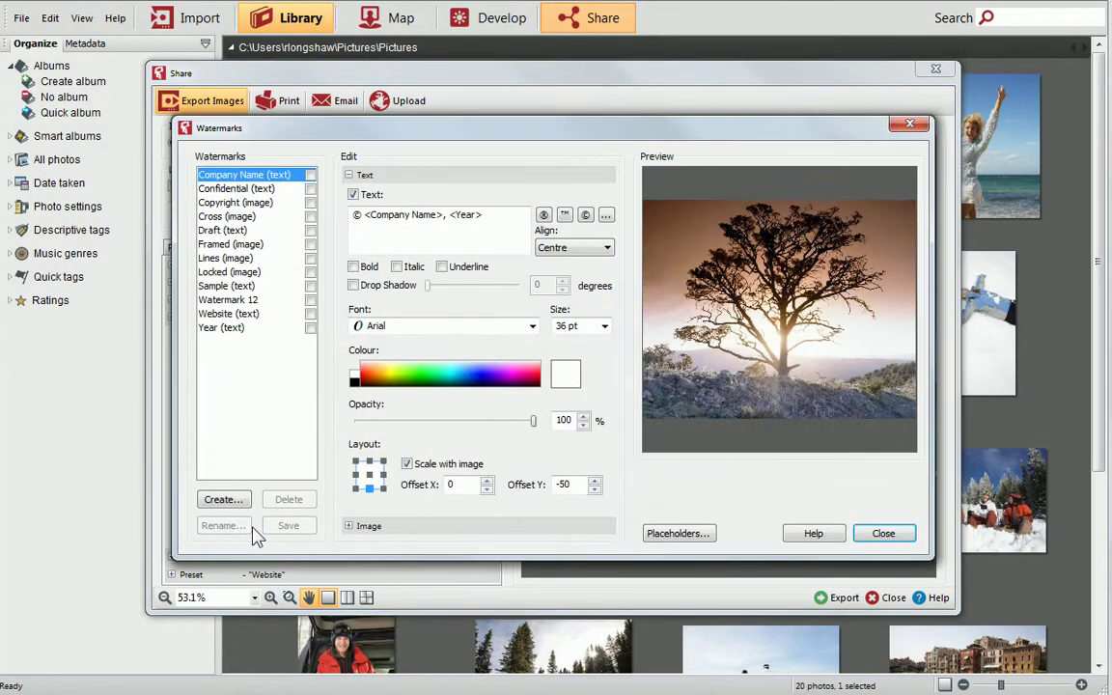
- Enable the Website (text) watermark and replace its placeholder with the studio's web address
click(253, 315)
click(310, 313)
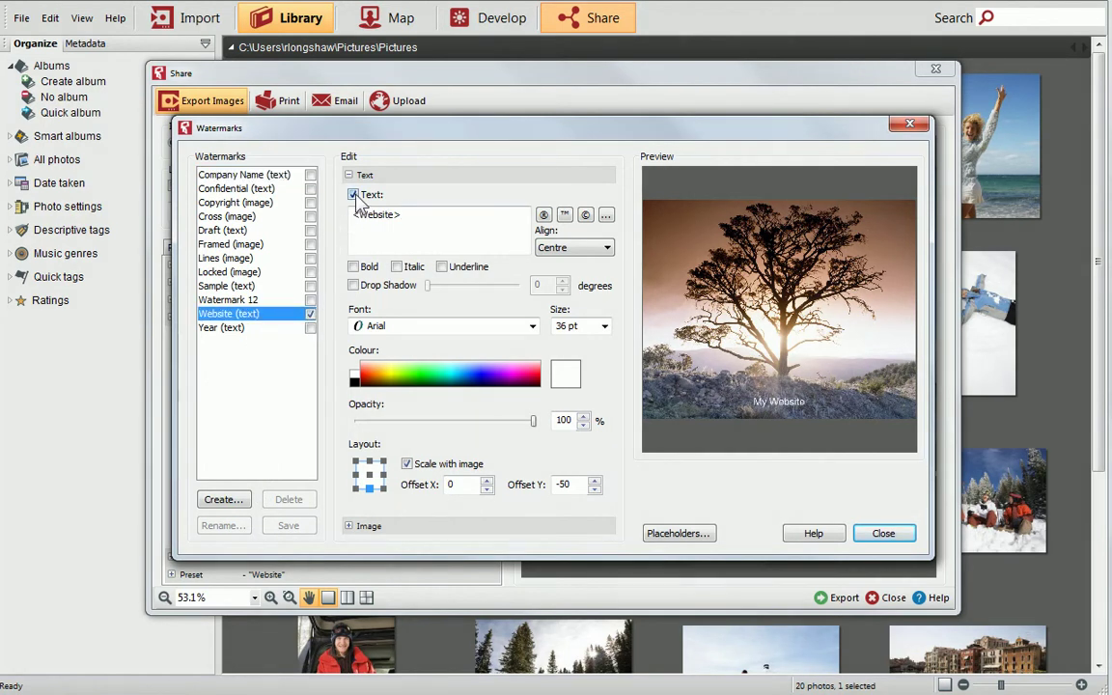
drag(402, 214, 352, 216)
text(www)
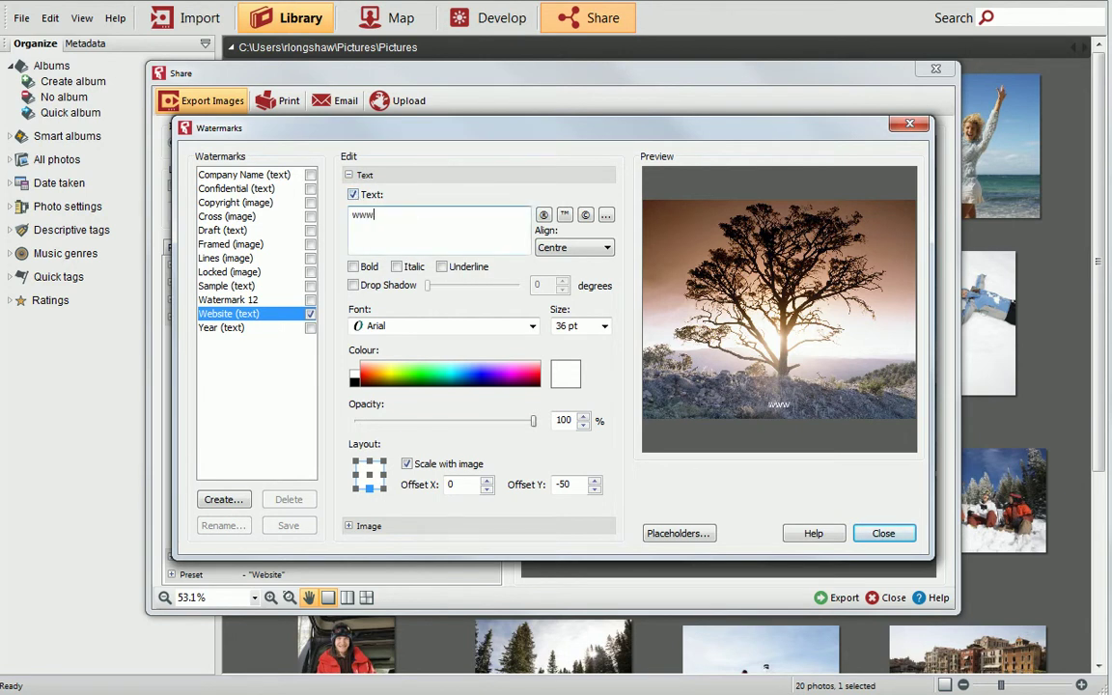
text(.longshawphoto)
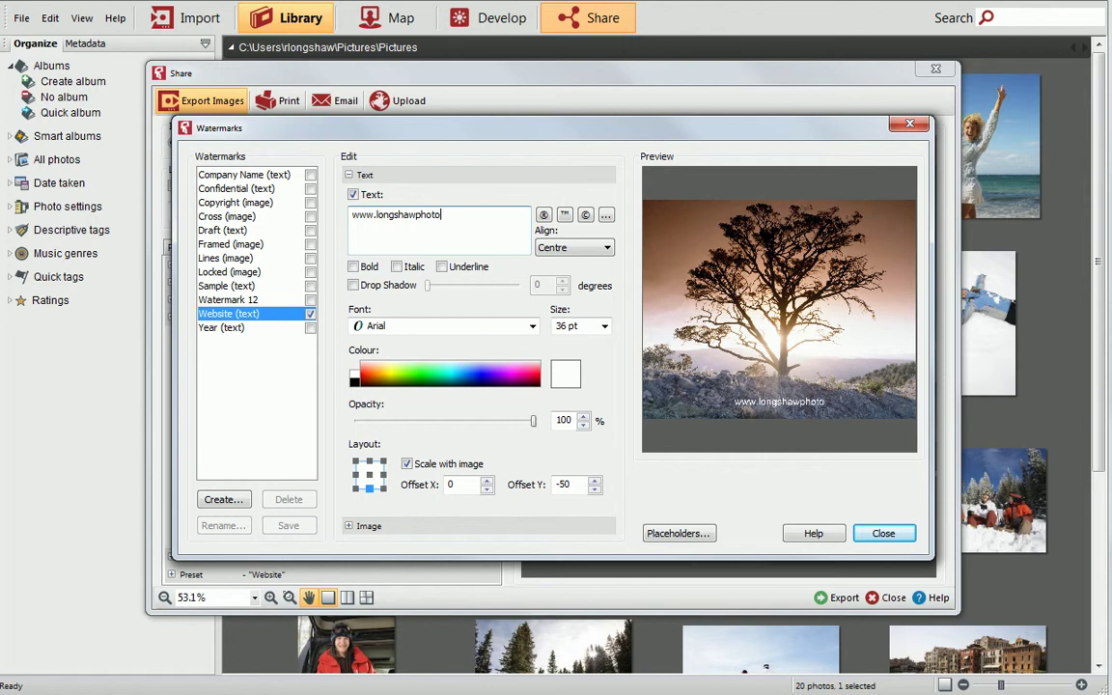
text(graphy.com)
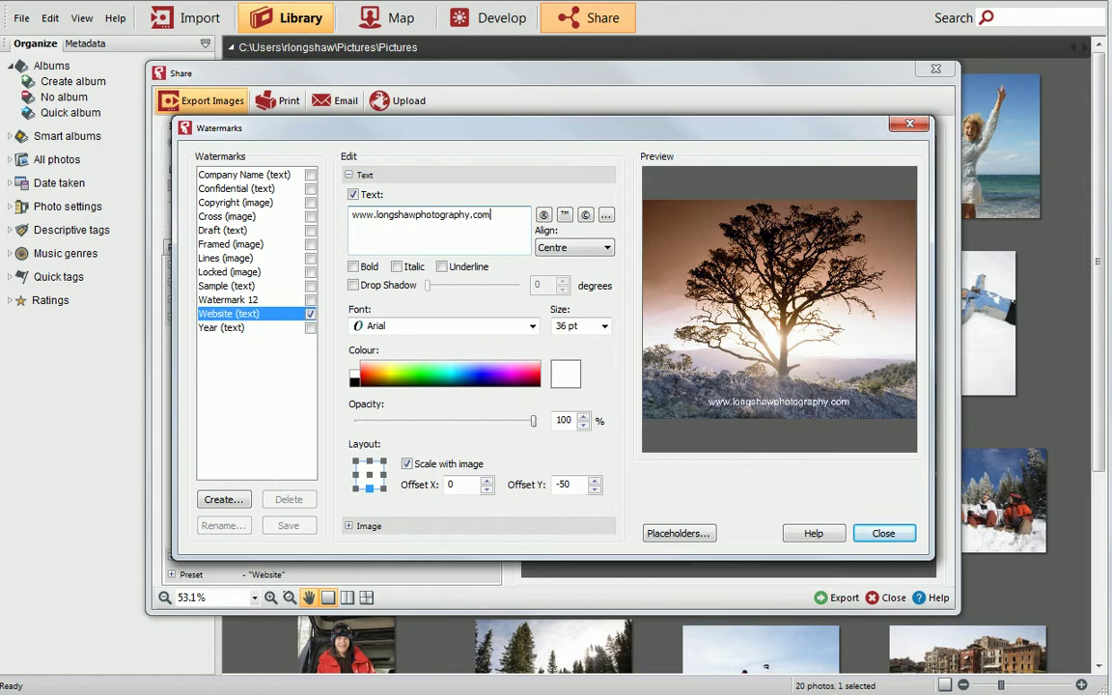
- Set the watermark text to 48 pt Broadway and start a new watermark named 'Longshaw photography'
click(532, 325)
drag(532, 345, 532, 409)
click(496, 413)
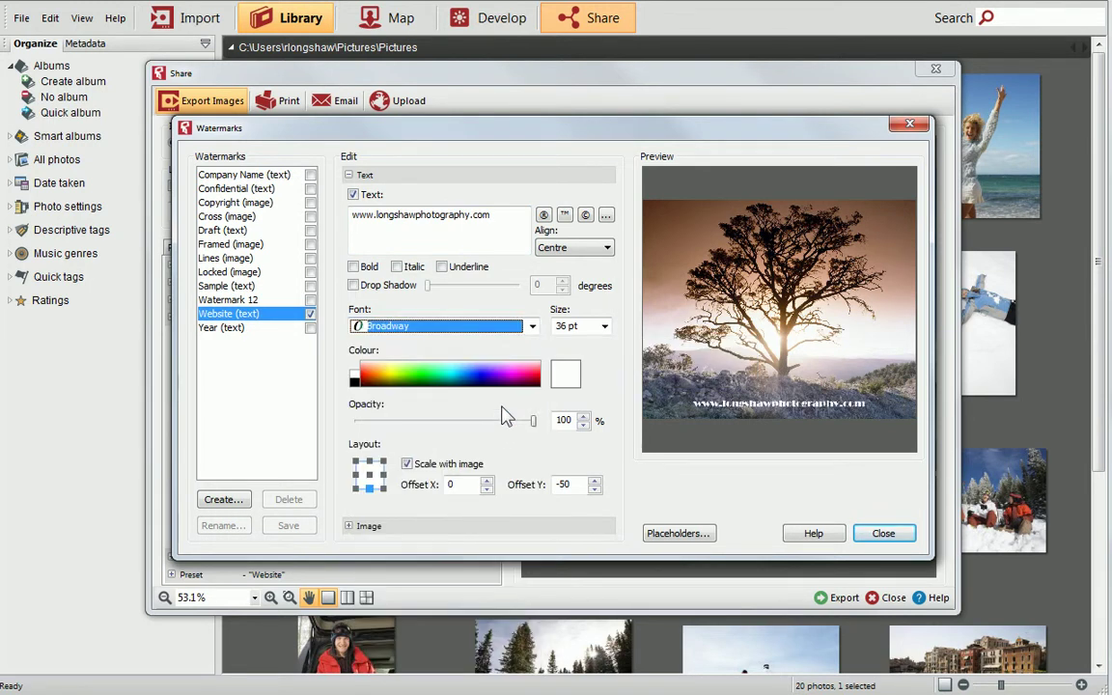
click(605, 326)
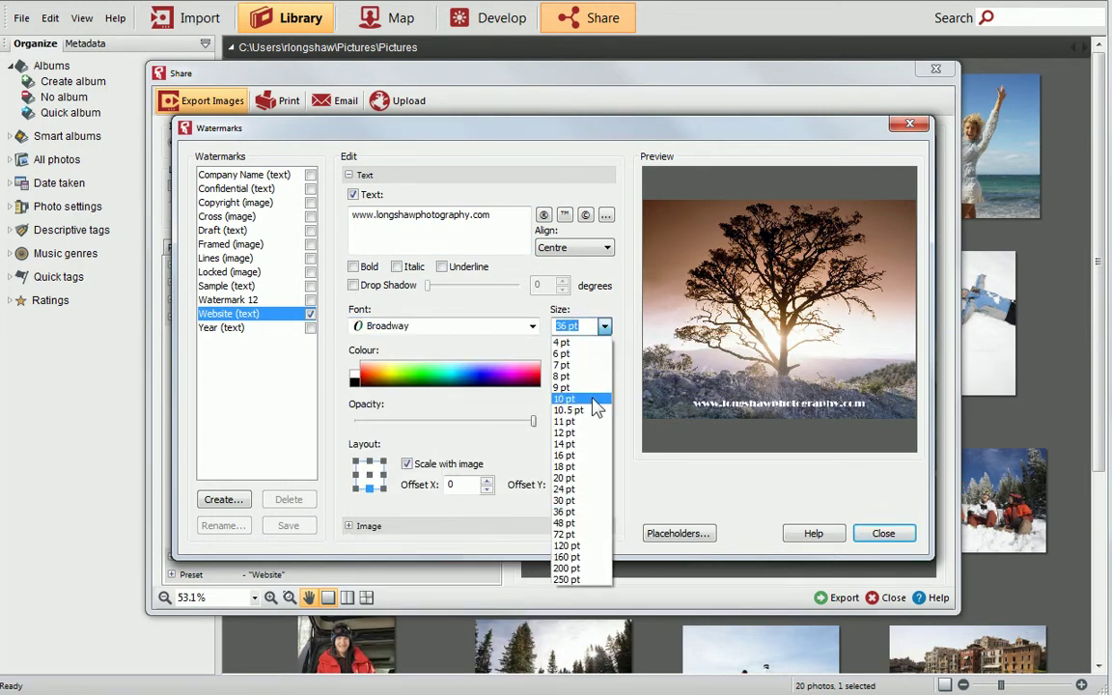
click(575, 524)
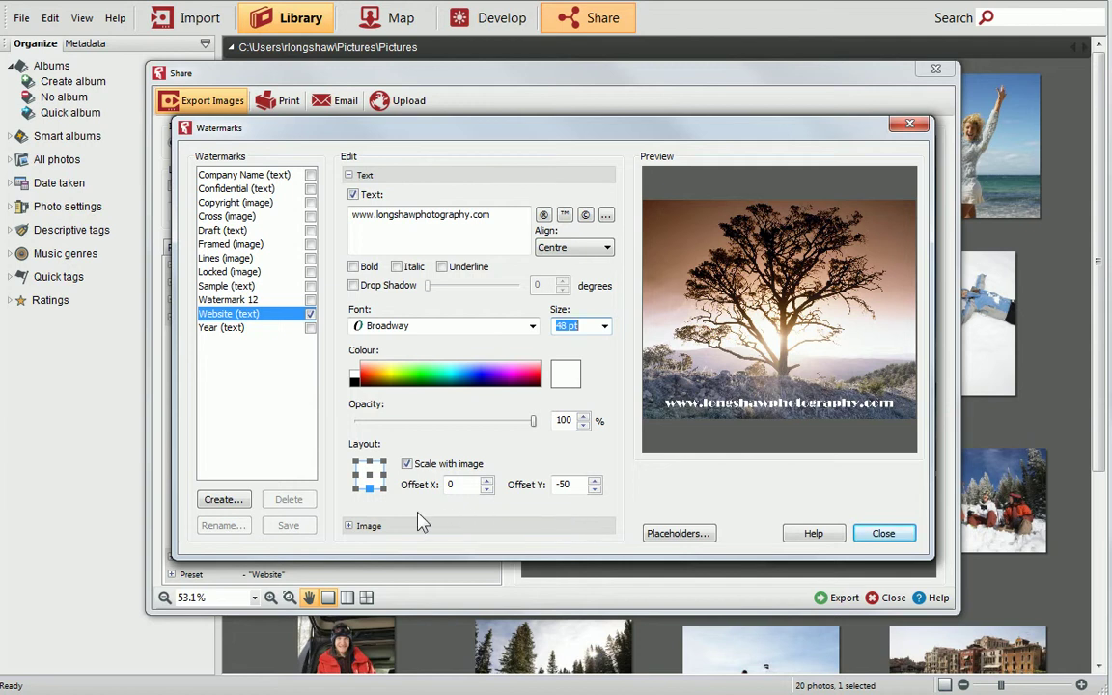
click(224, 502)
text(Longshaw photography)
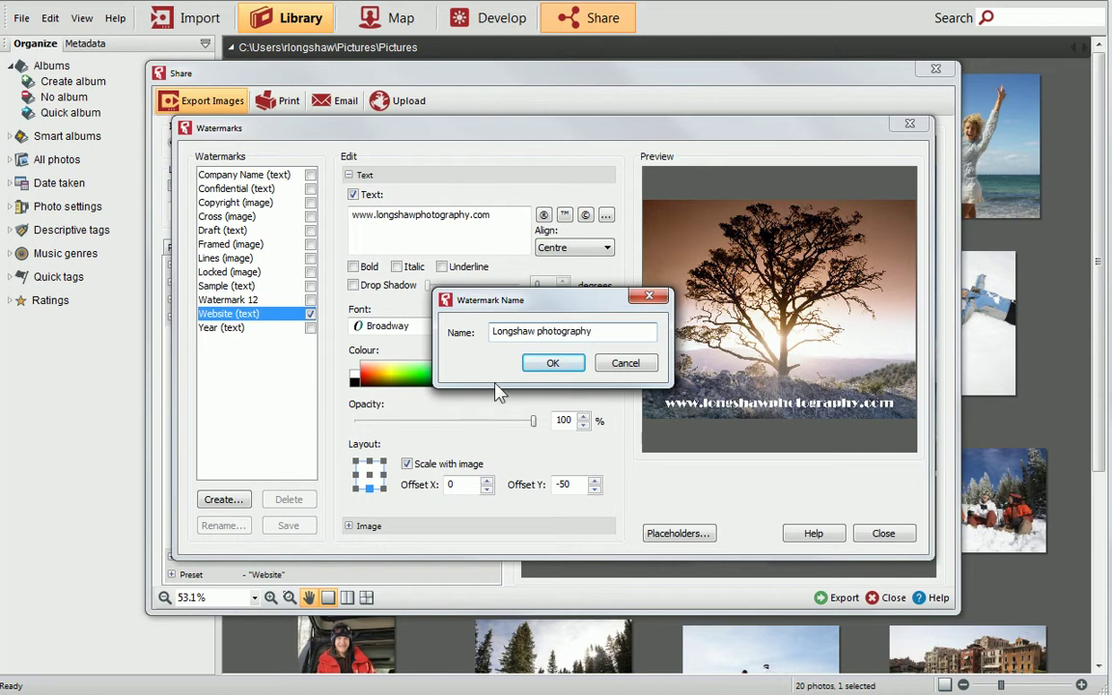
- Save the new 'Longshaw photography' watermark and close the Watermarks editor
click(538, 366)
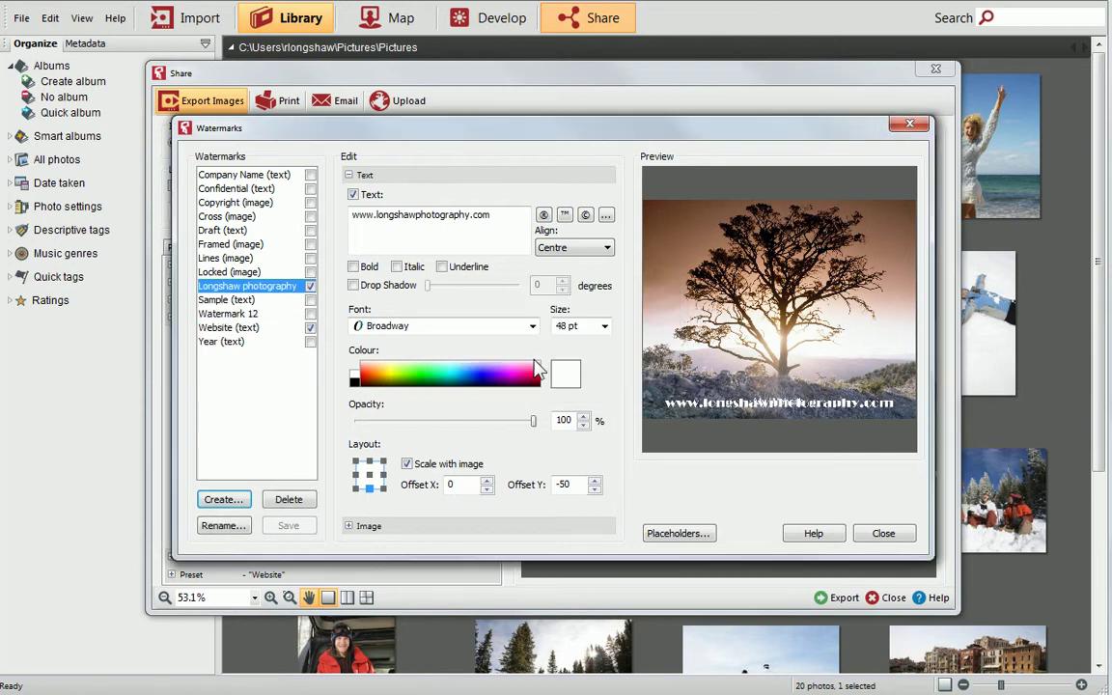
click(283, 287)
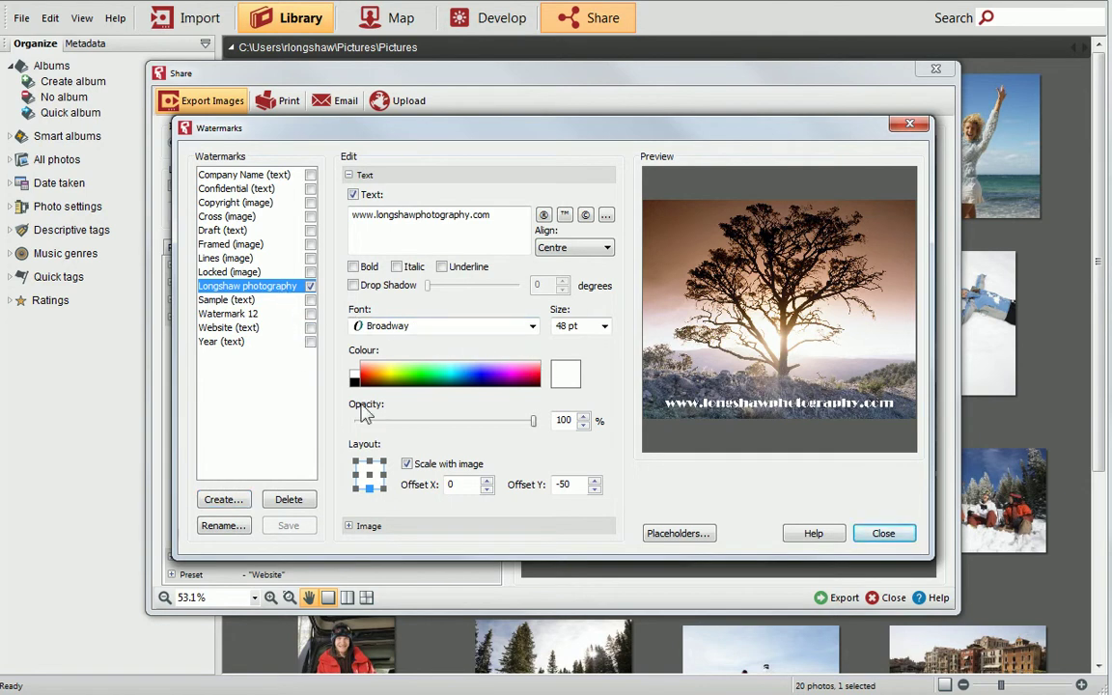
click(880, 533)
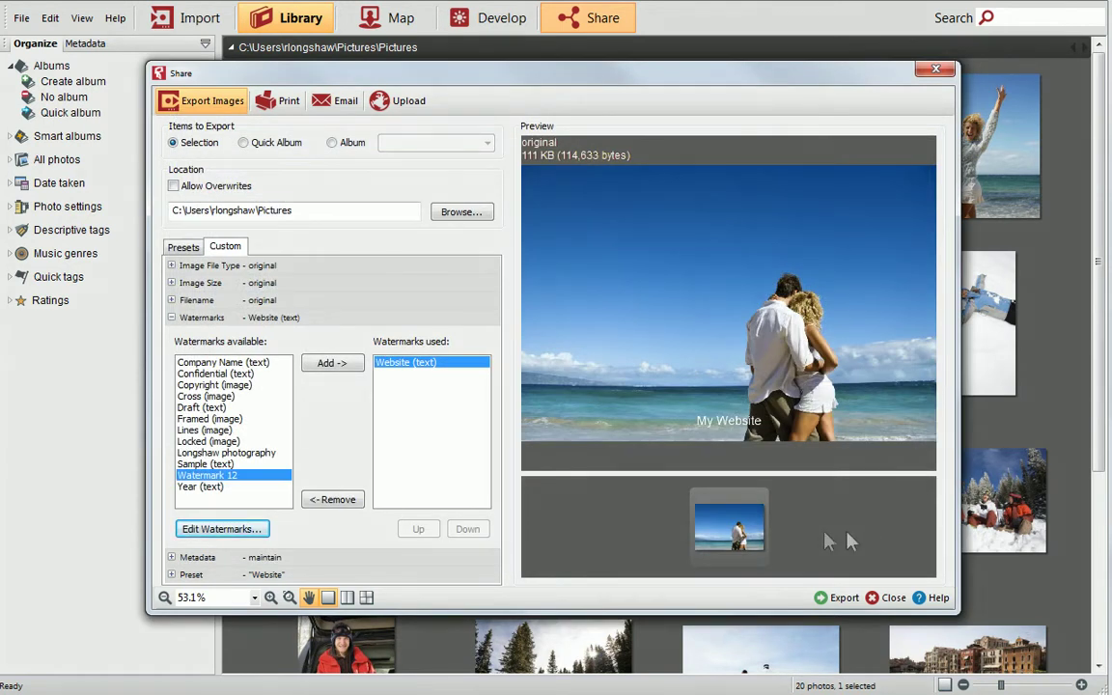
- Swap the Website (text) watermark for Longshaw photography on the export, then browse for an output folder
click(268, 453)
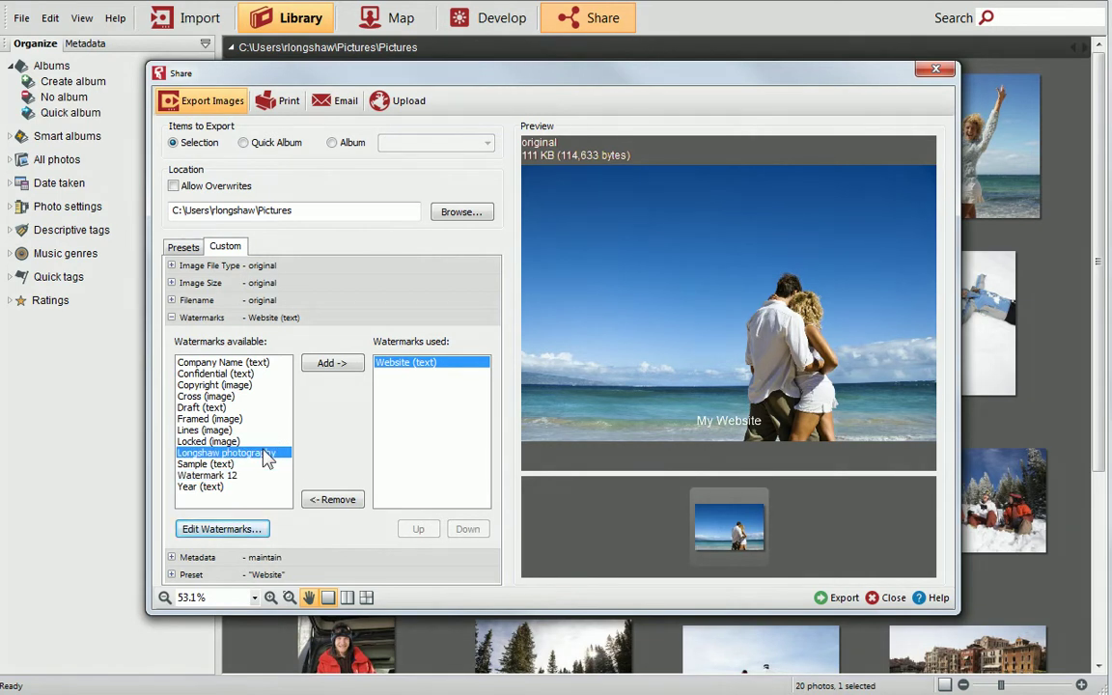
click(313, 367)
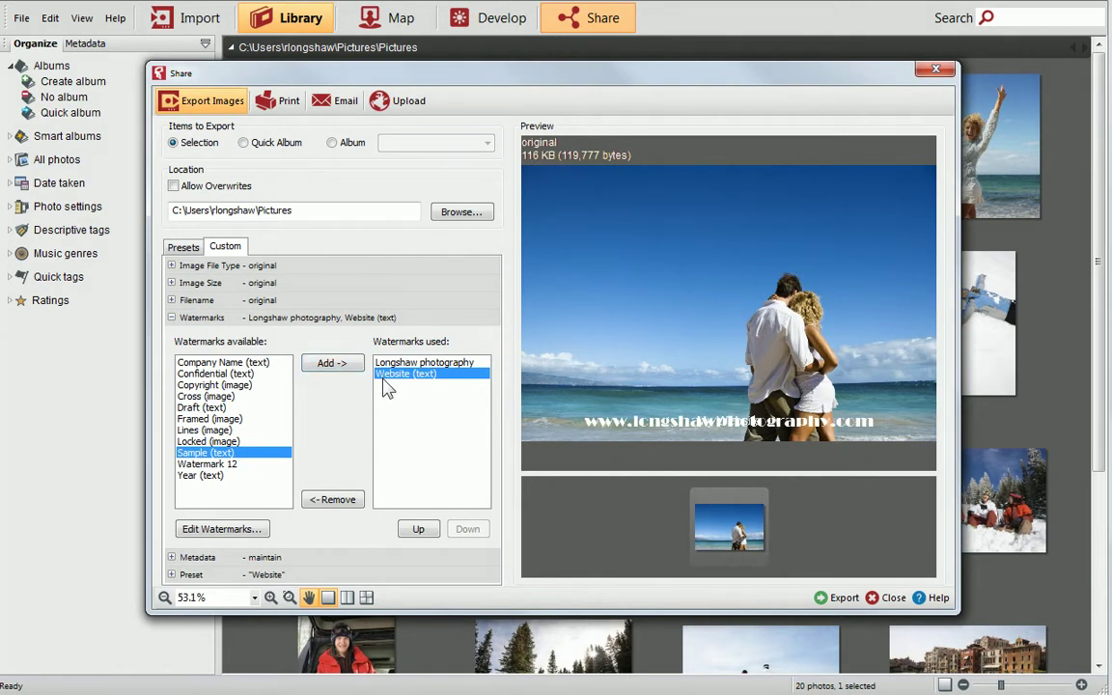
click(358, 502)
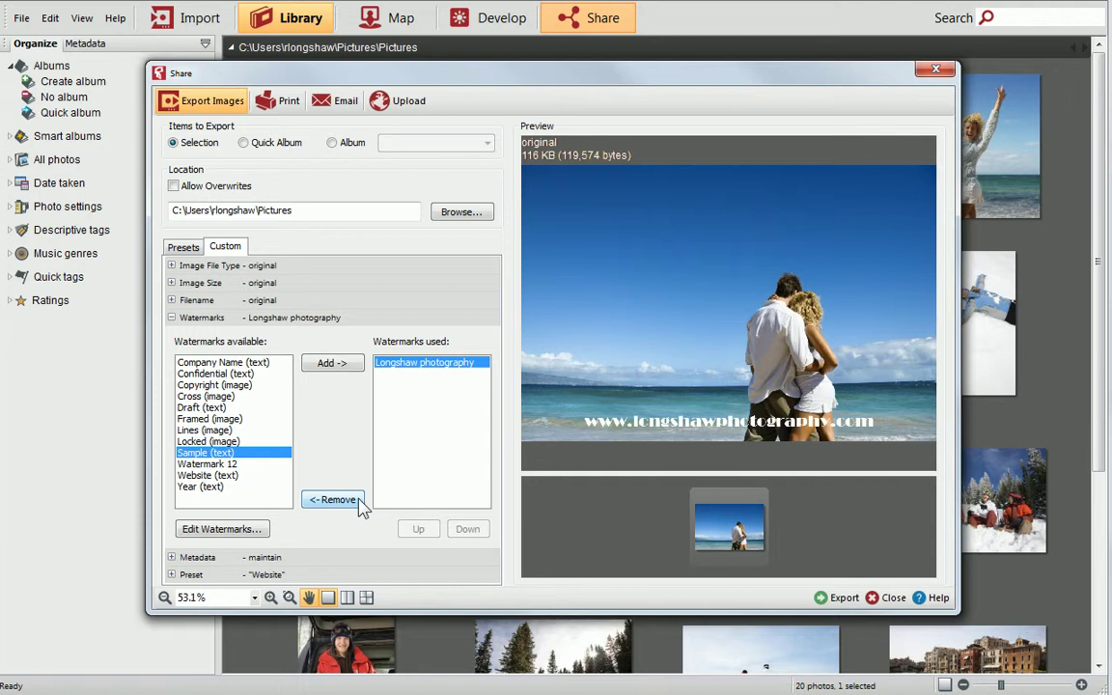
click(463, 212)
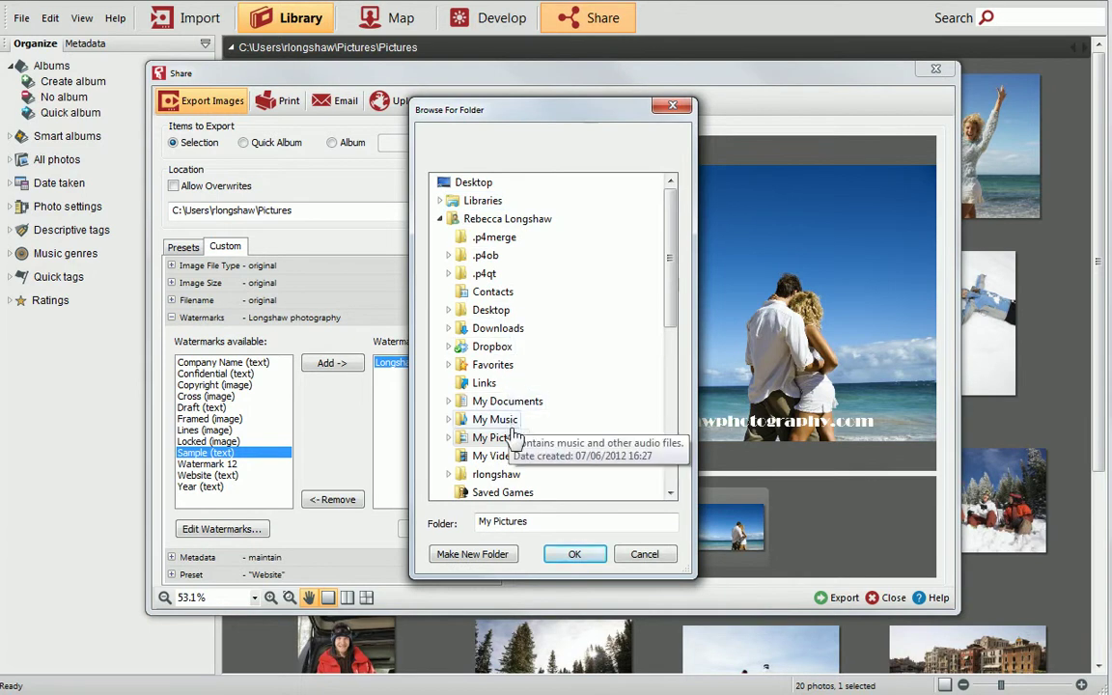
- Keep the Pictures export folder and export the beach photo with the Longshaw photography watermark
click(574, 556)
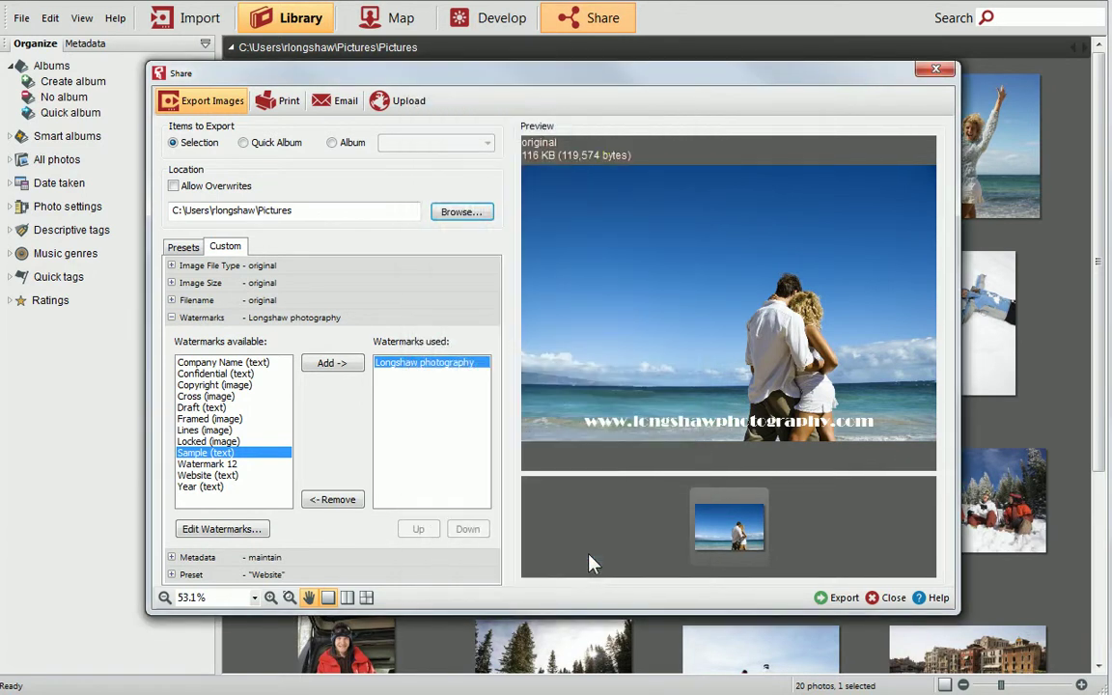
click(839, 599)
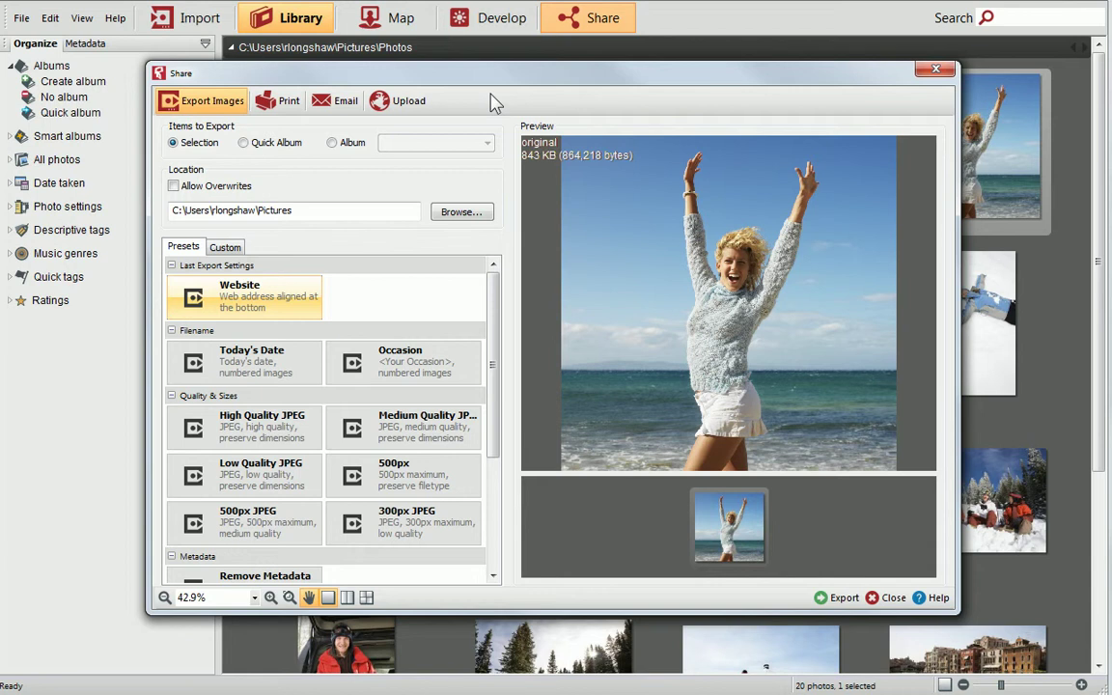
- Expand the Custom Watermarks settings for the jumping-woman photo and launch the watermark editor
click(224, 247)
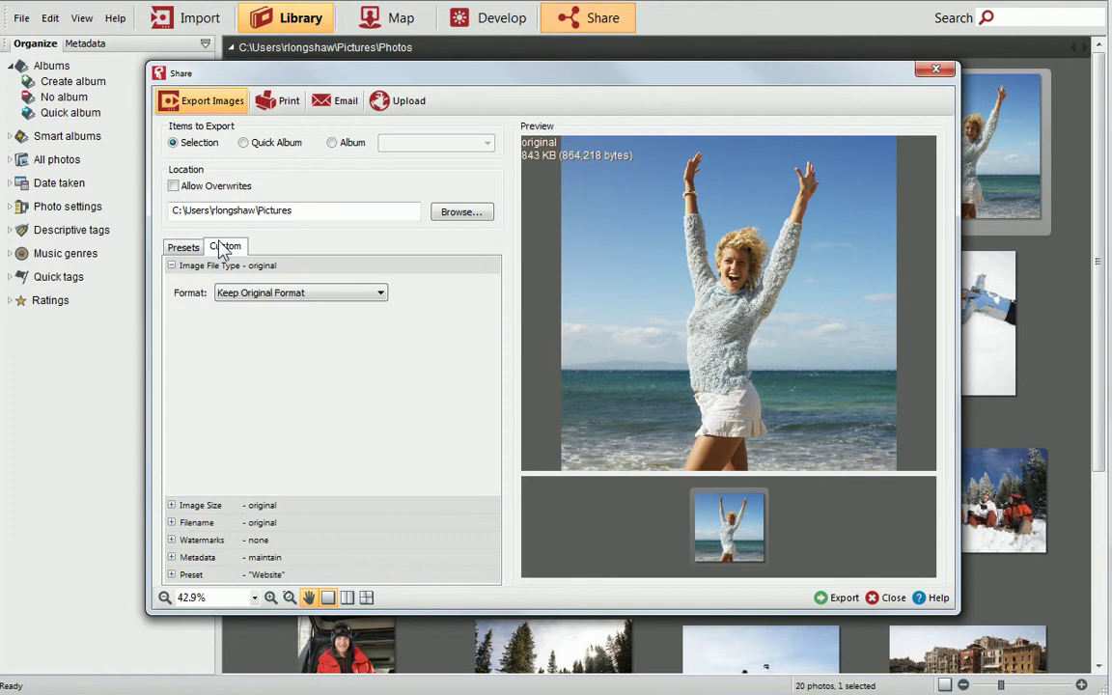
click(171, 541)
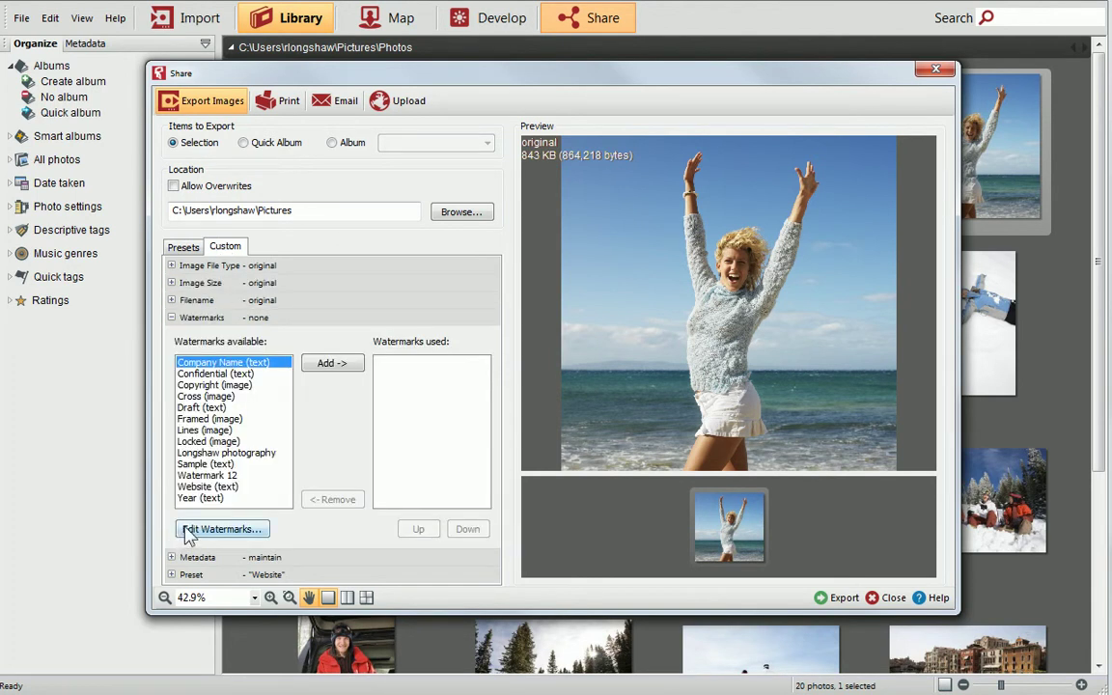
click(190, 532)
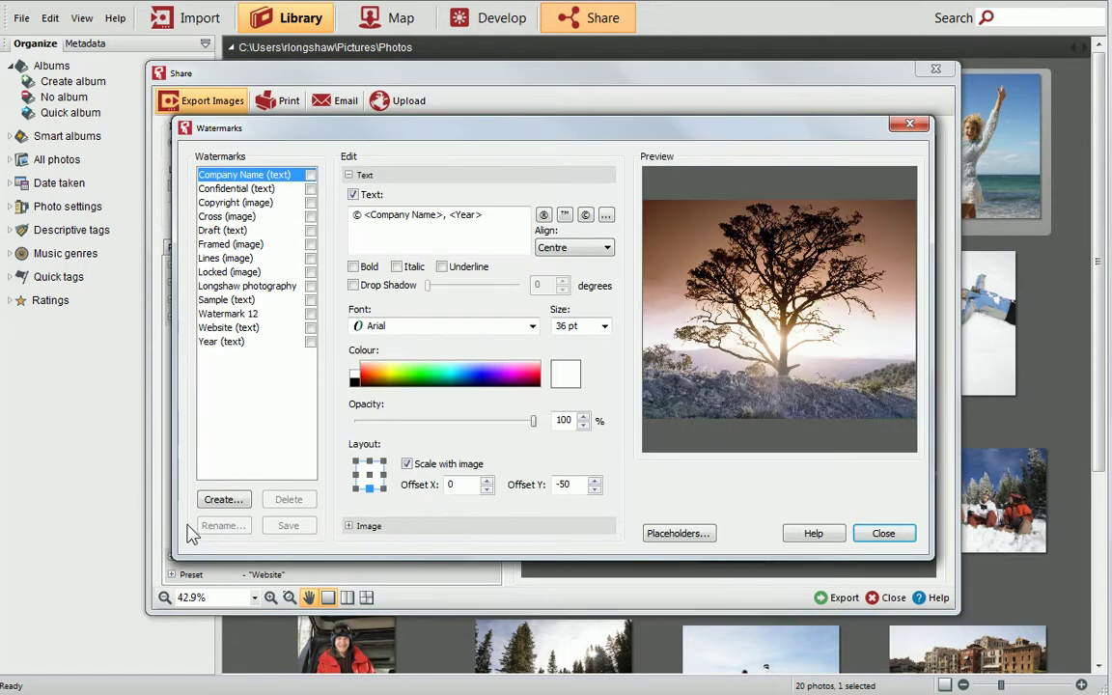
- Enable an image in the watermark, loading the butterfly Company Logo.png, and begin creating a new watermark
click(354, 526)
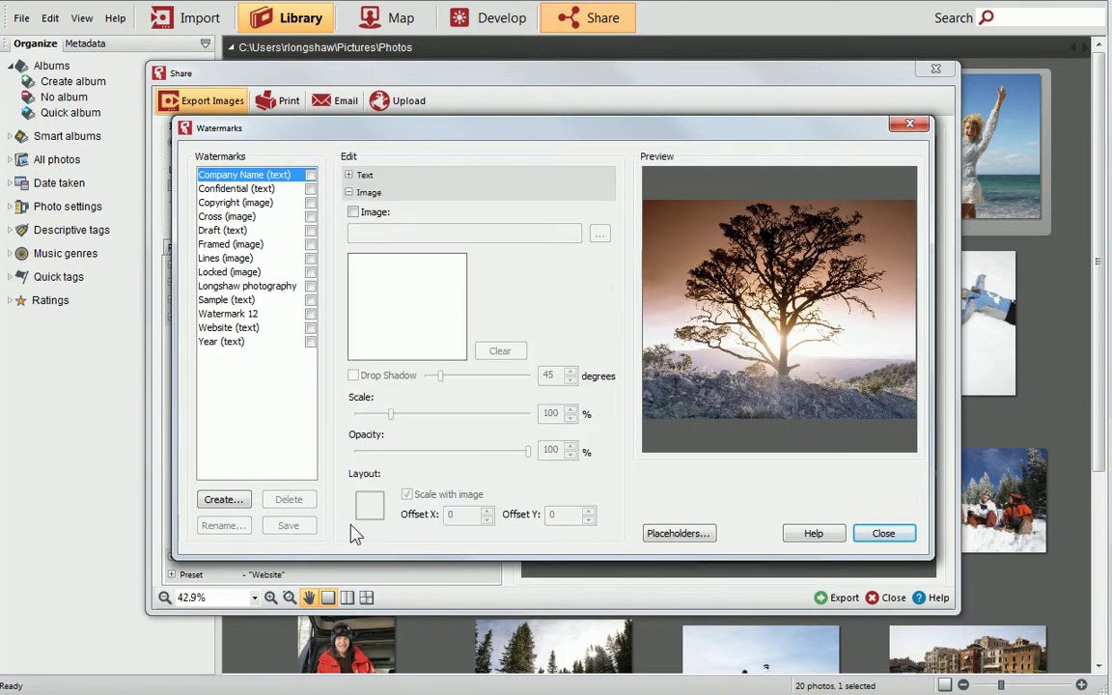
click(354, 212)
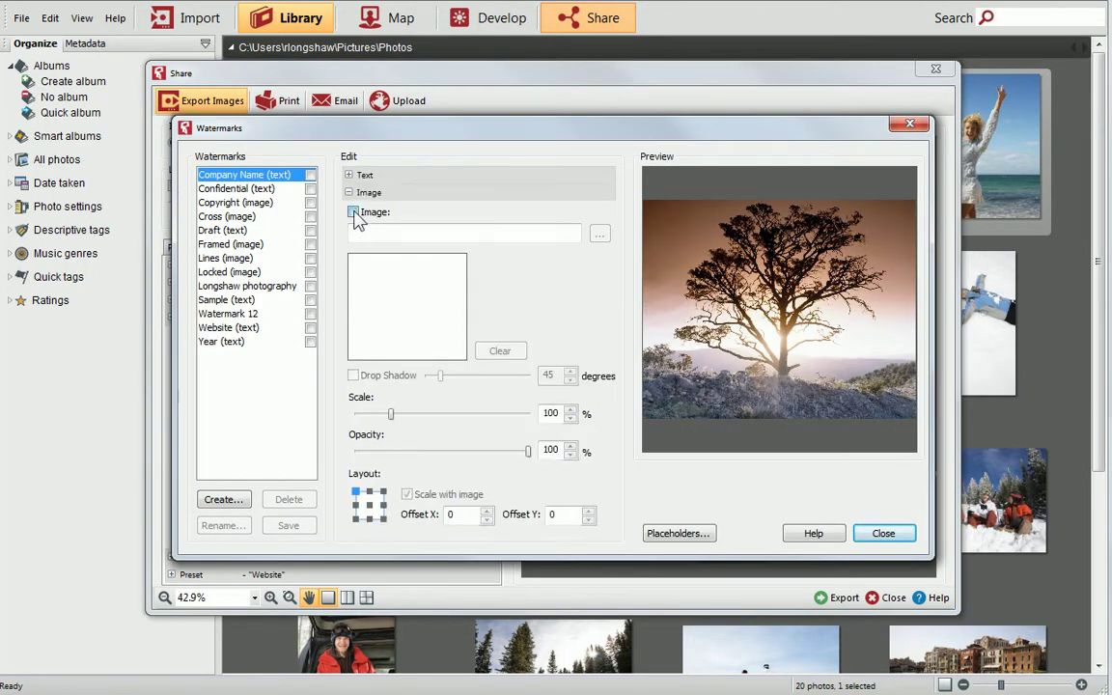
click(600, 233)
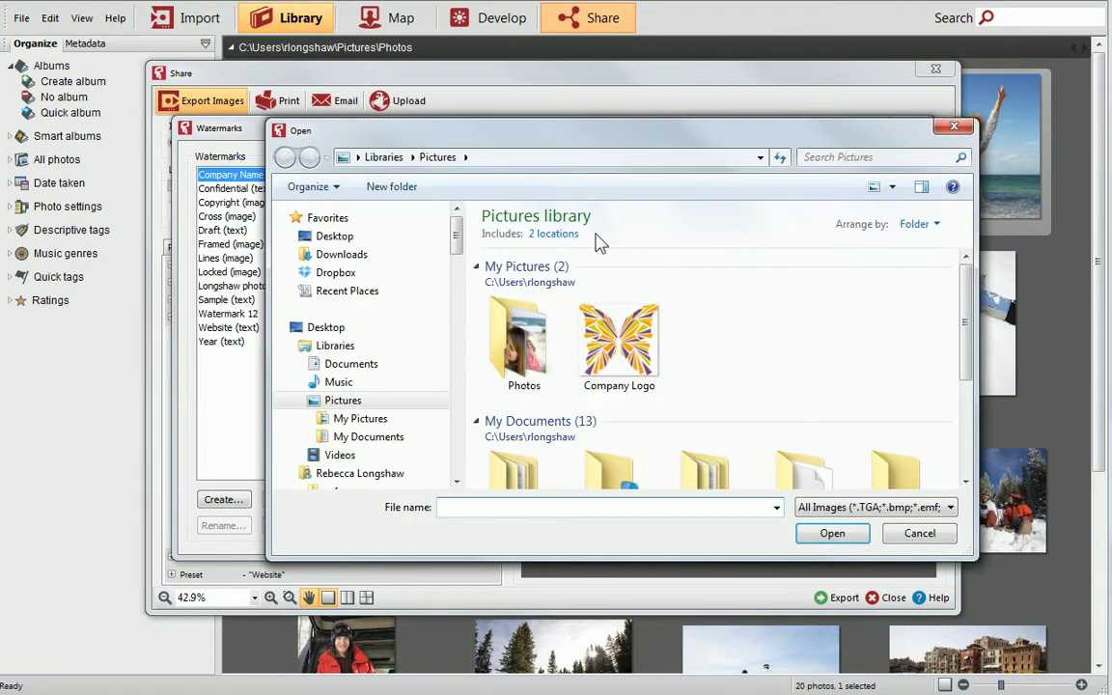
click(618, 333)
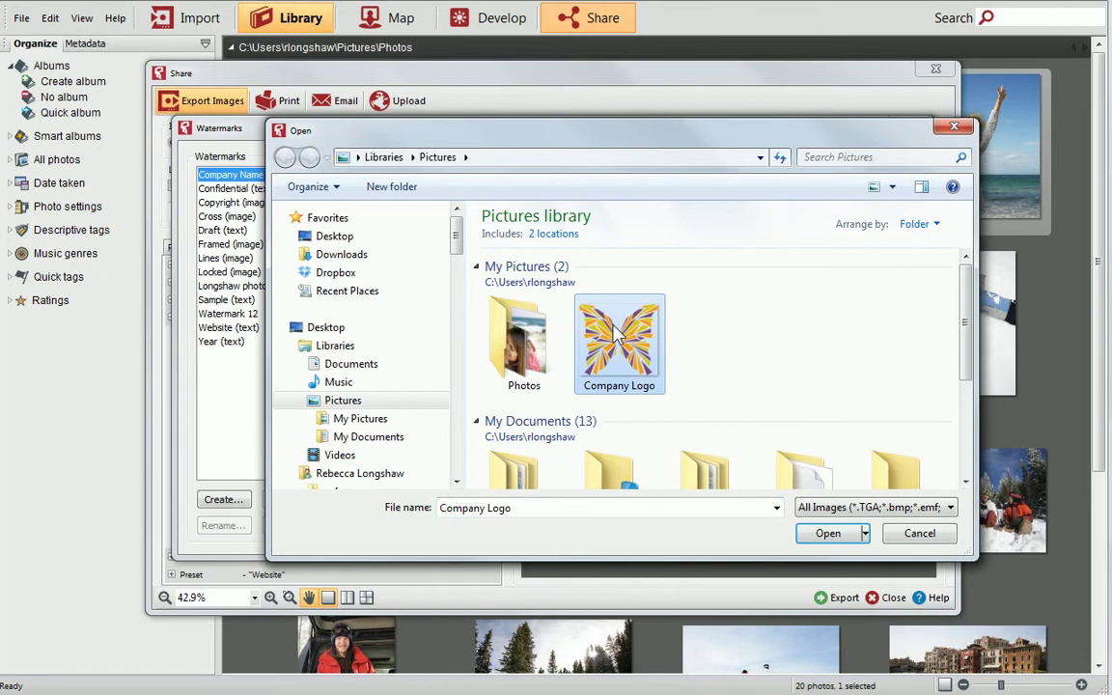
click(809, 537)
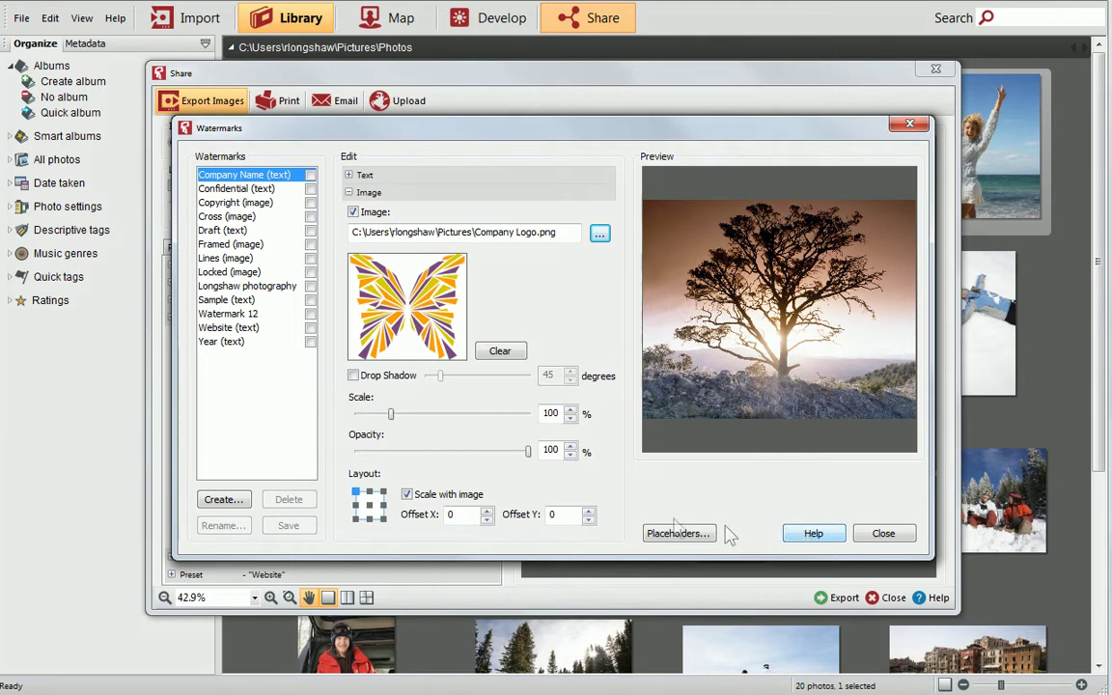
click(204, 500)
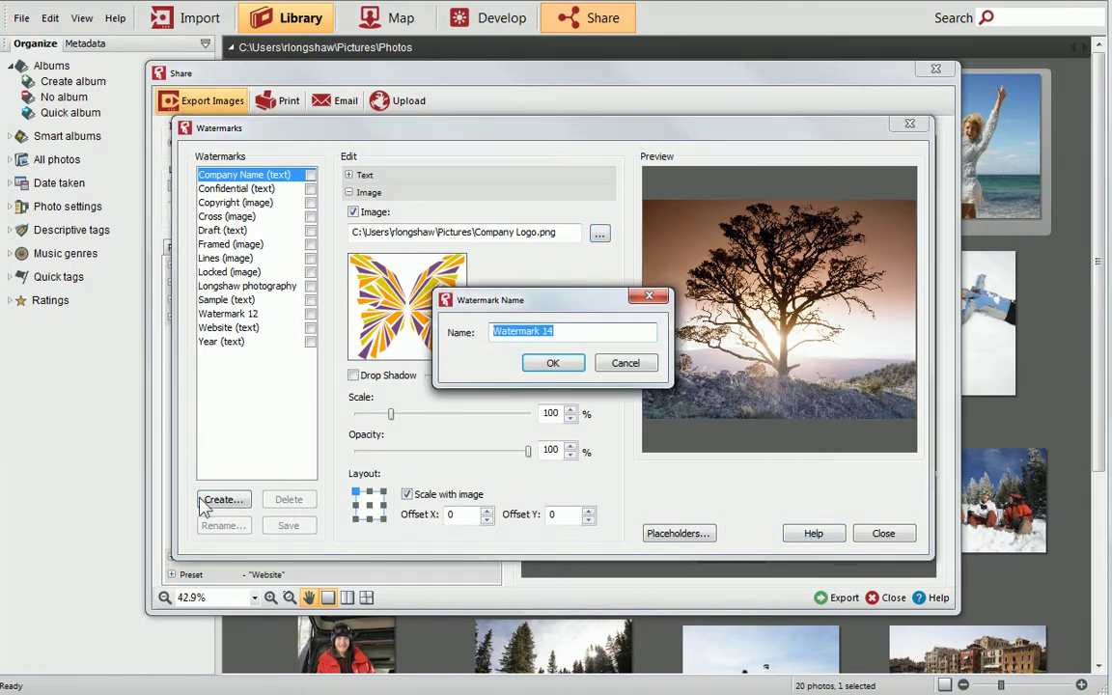
- Name the new watermark 'Company logo' and confirm it
text(Company logo)
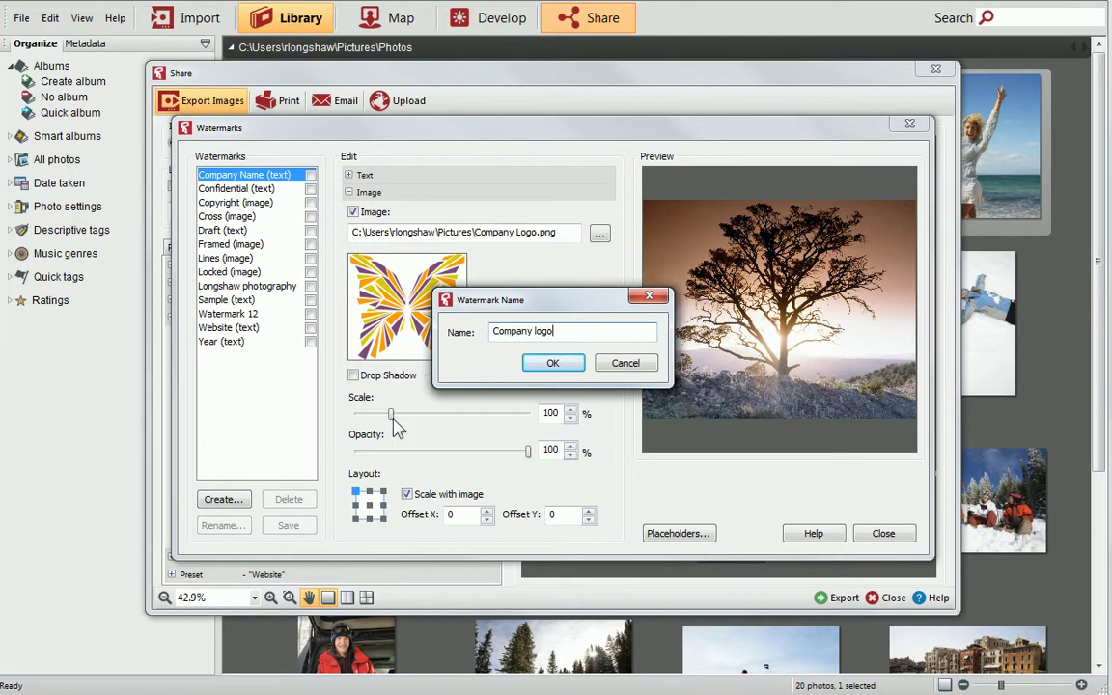
click(531, 366)
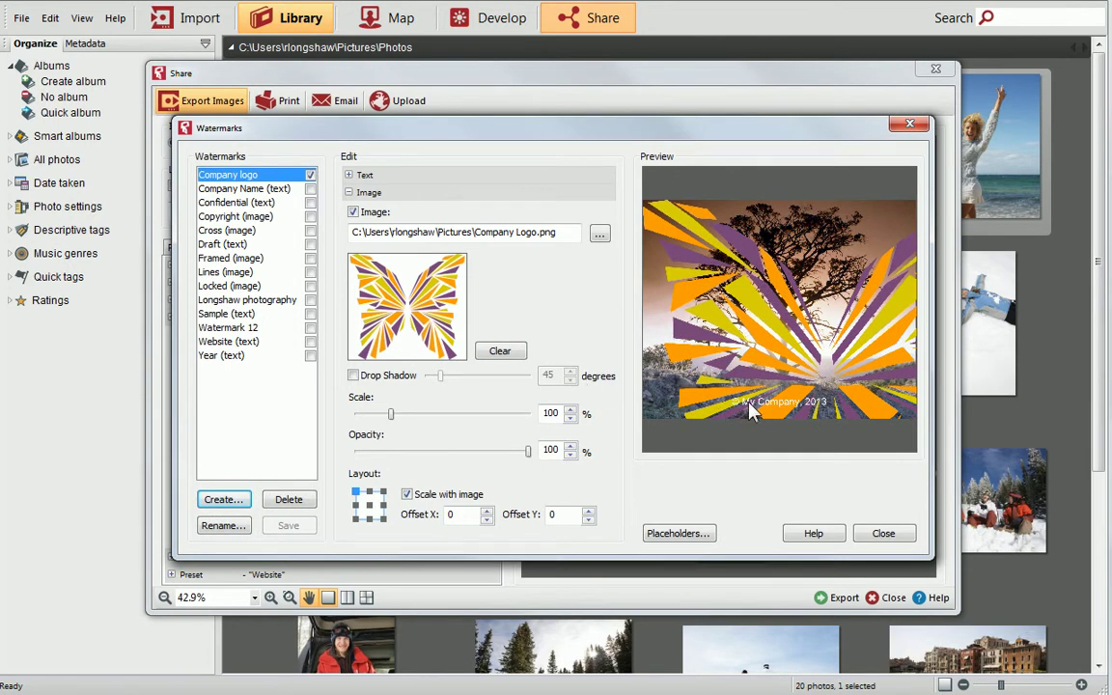
- Turn off the text in the Company logo watermark, leaving only the butterfly image
click(348, 175)
click(353, 194)
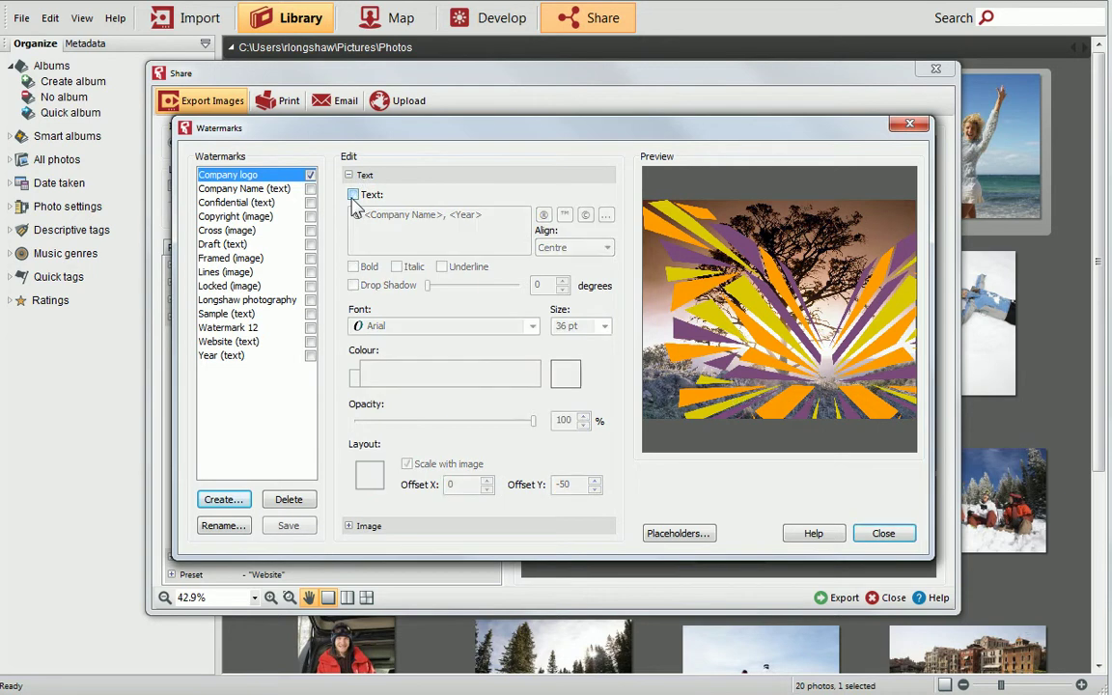
click(349, 175)
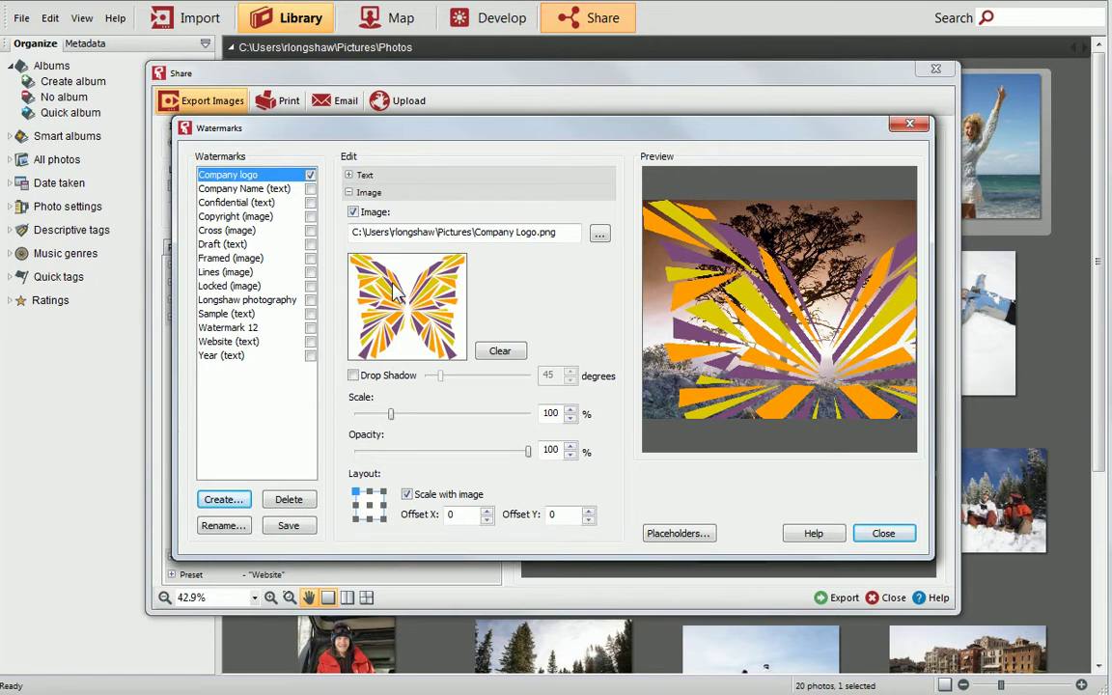
- Scale the butterfly logo to 12% and lower its opacity
drag(392, 414, 367, 417)
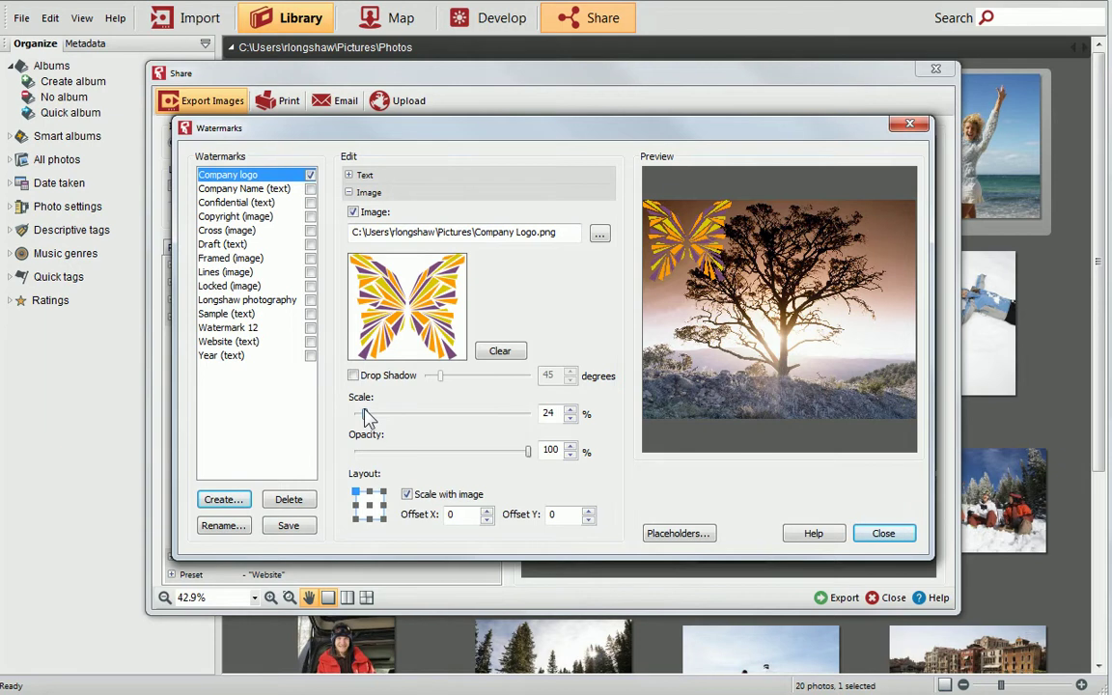
double_click(547, 413)
text(12)
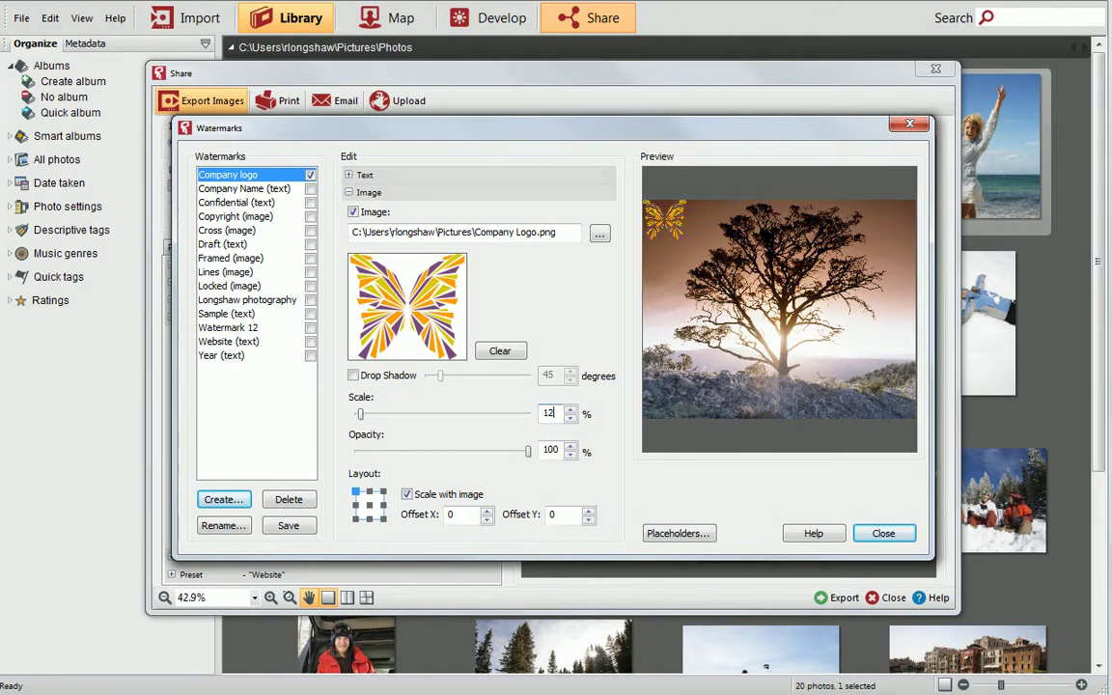
drag(528, 452, 463, 461)
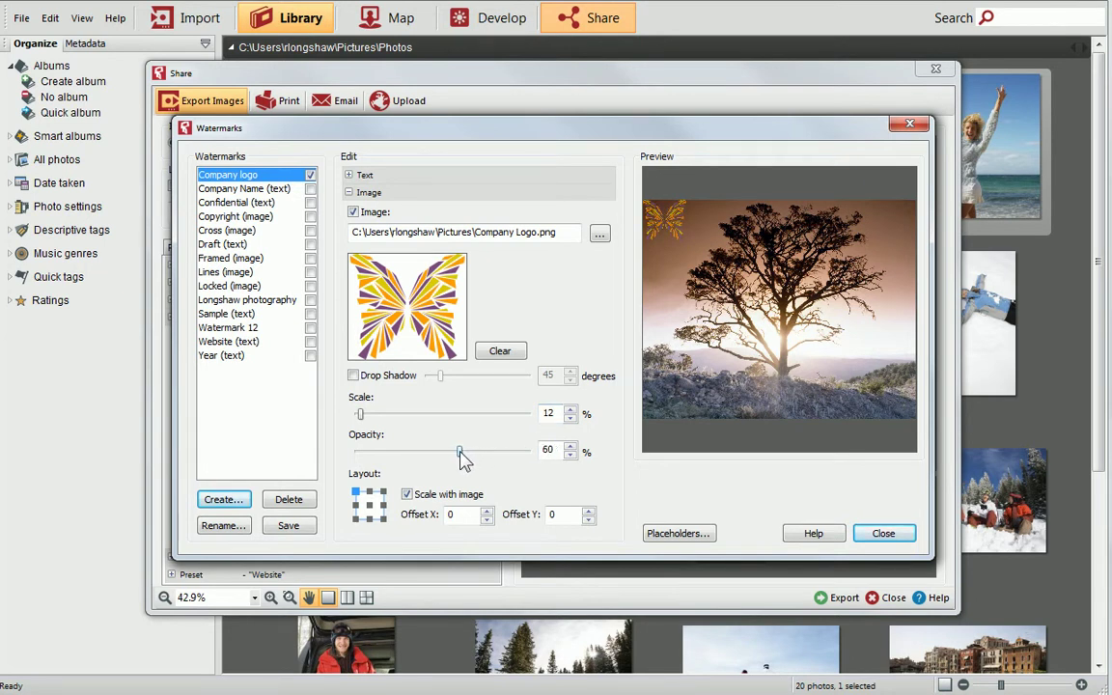
- Anchor the Company logo to the bottom-right corner, save the watermark and close the editor
click(384, 493)
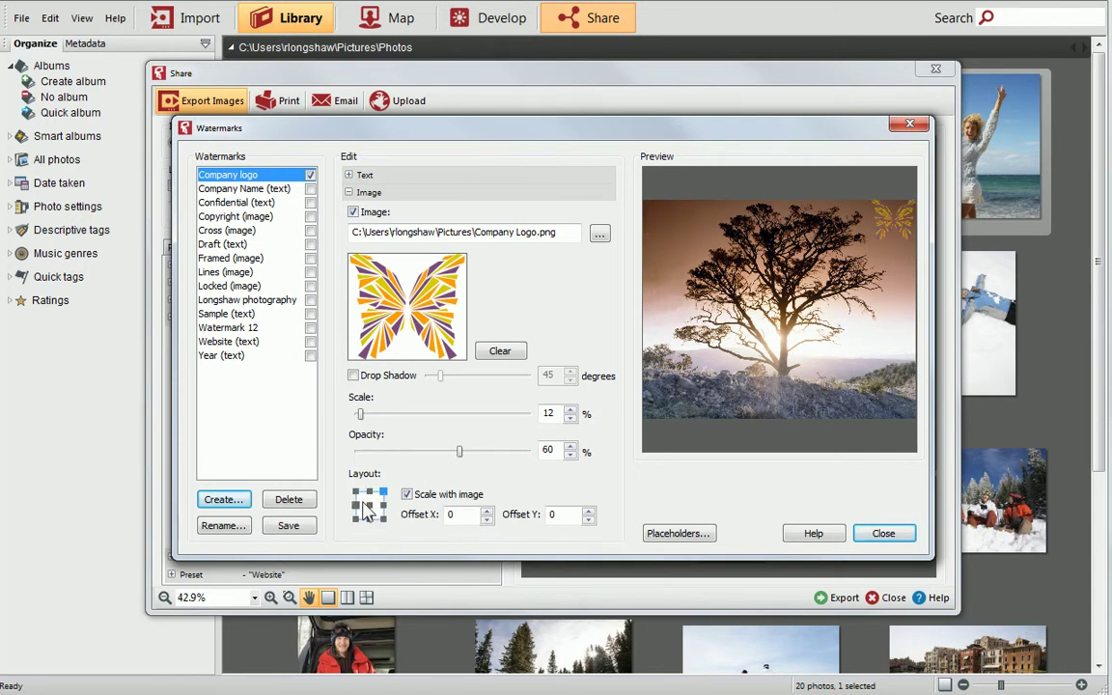
click(368, 506)
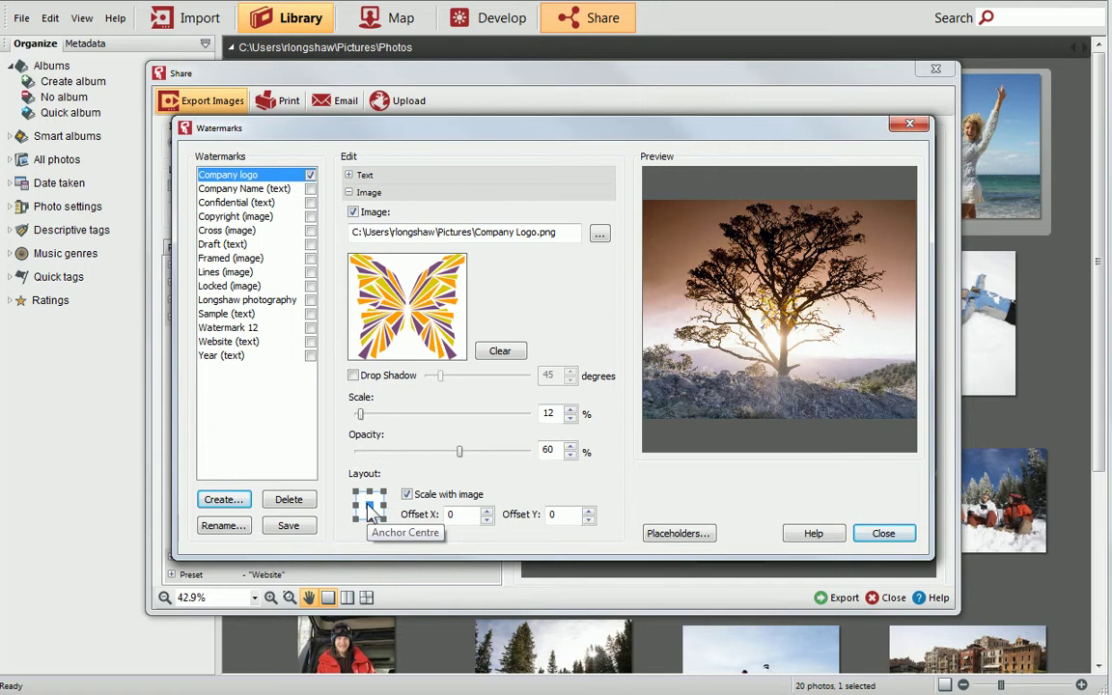
click(384, 520)
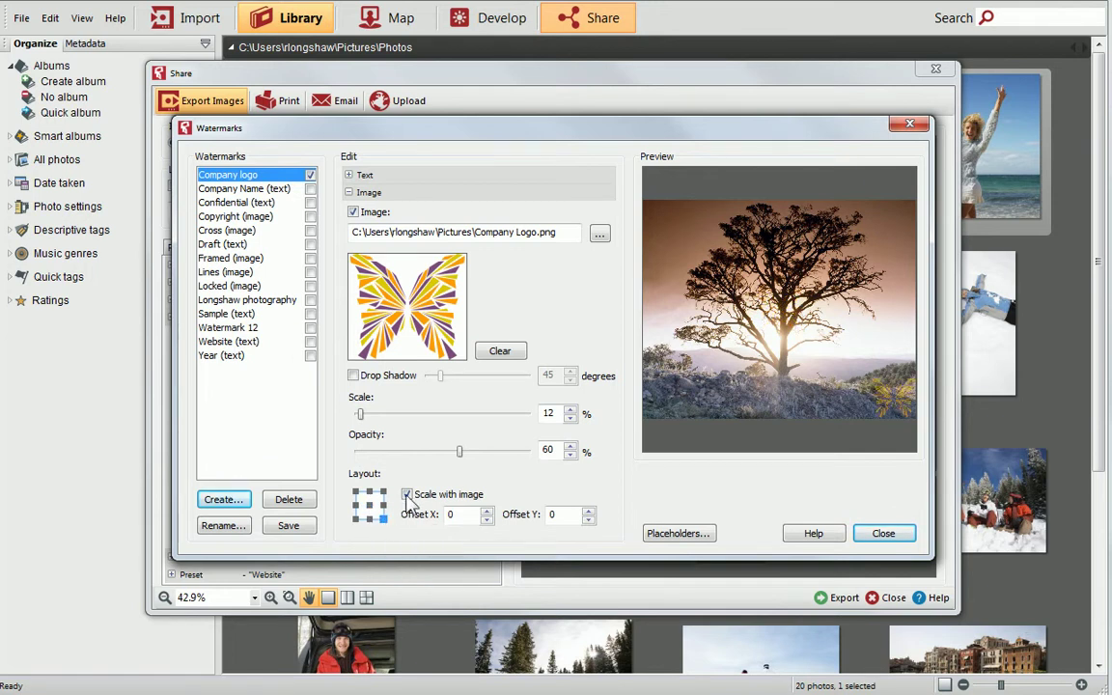
click(311, 532)
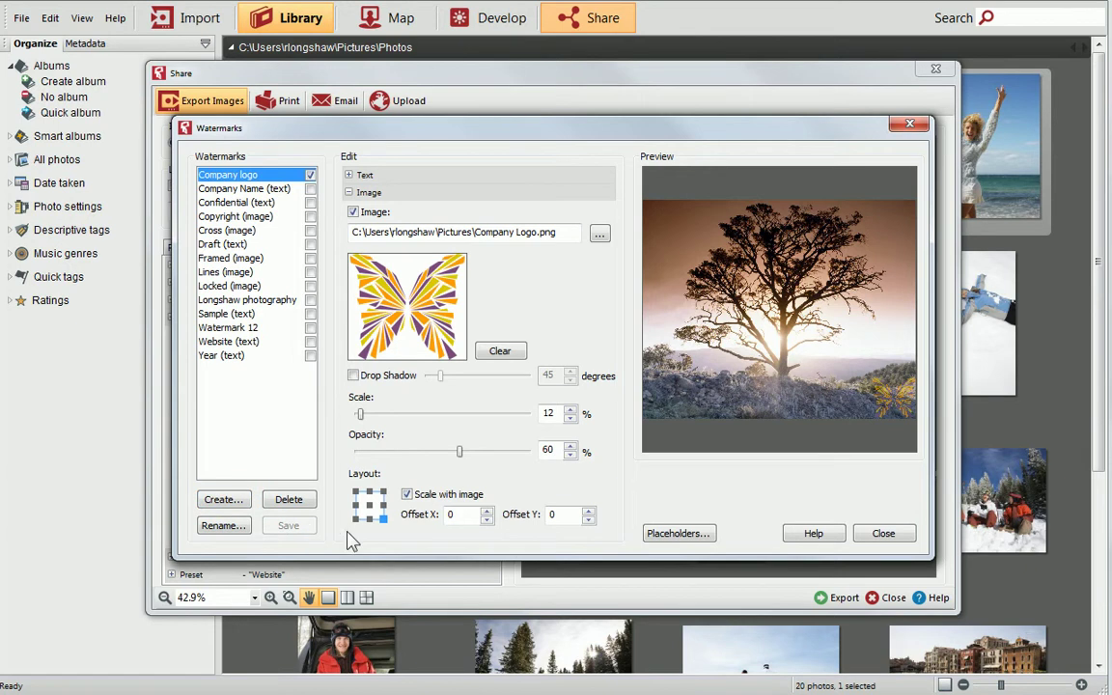
click(882, 534)
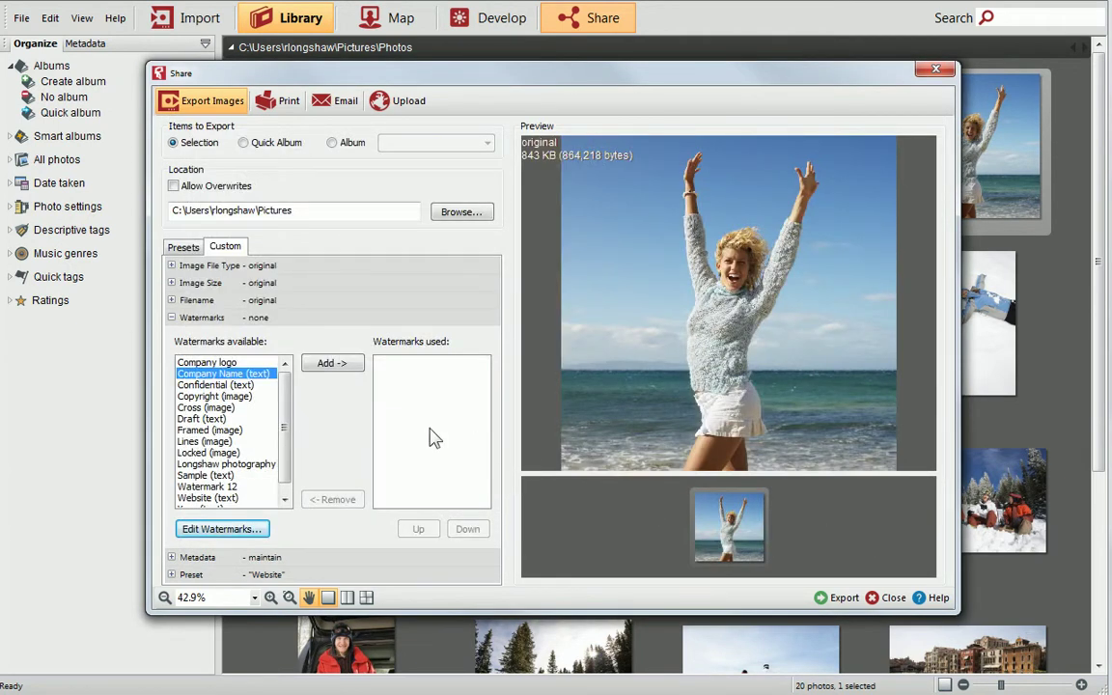
- Apply the Company logo watermark to the jumping-woman export, then reopen the watermark editor
click(235, 363)
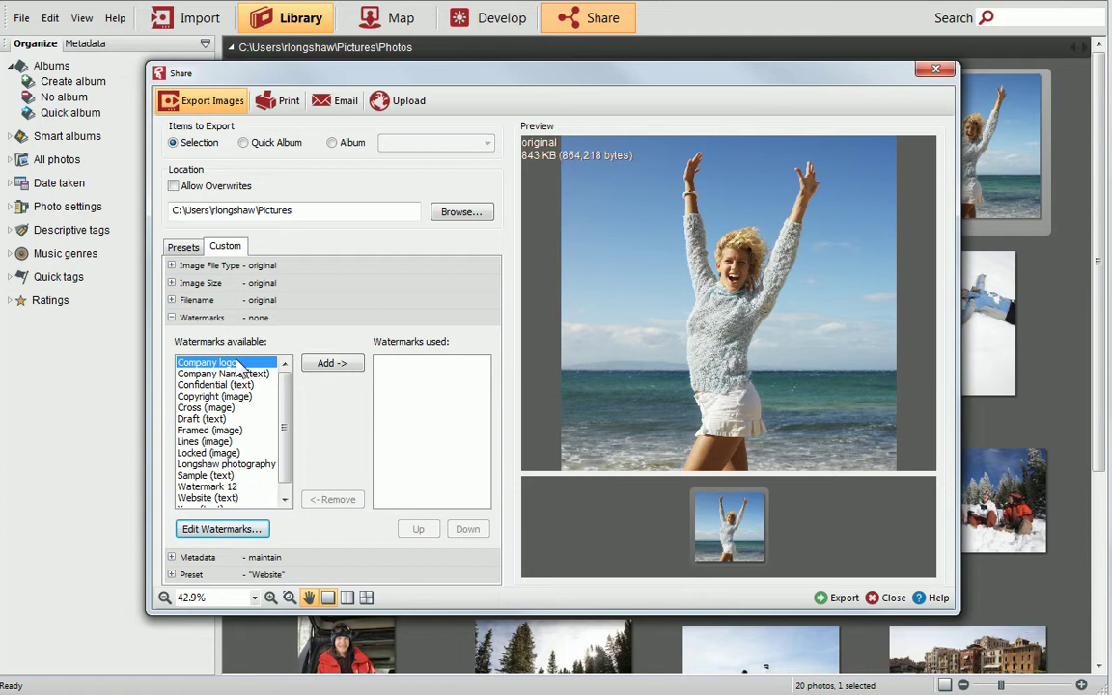
click(317, 366)
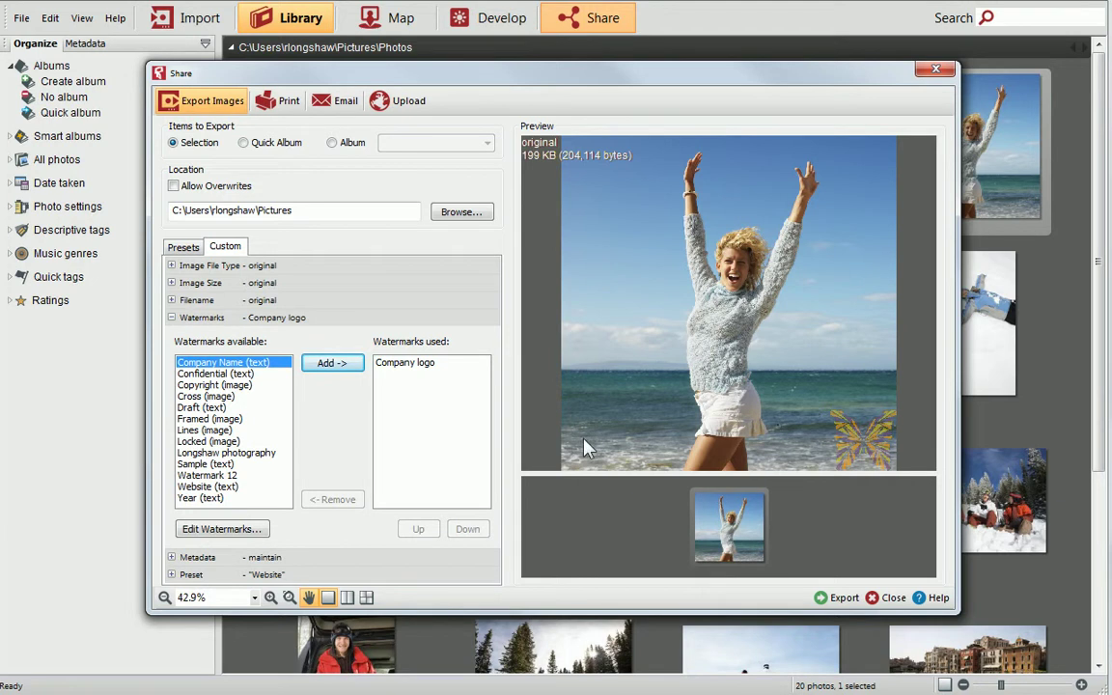
click(250, 534)
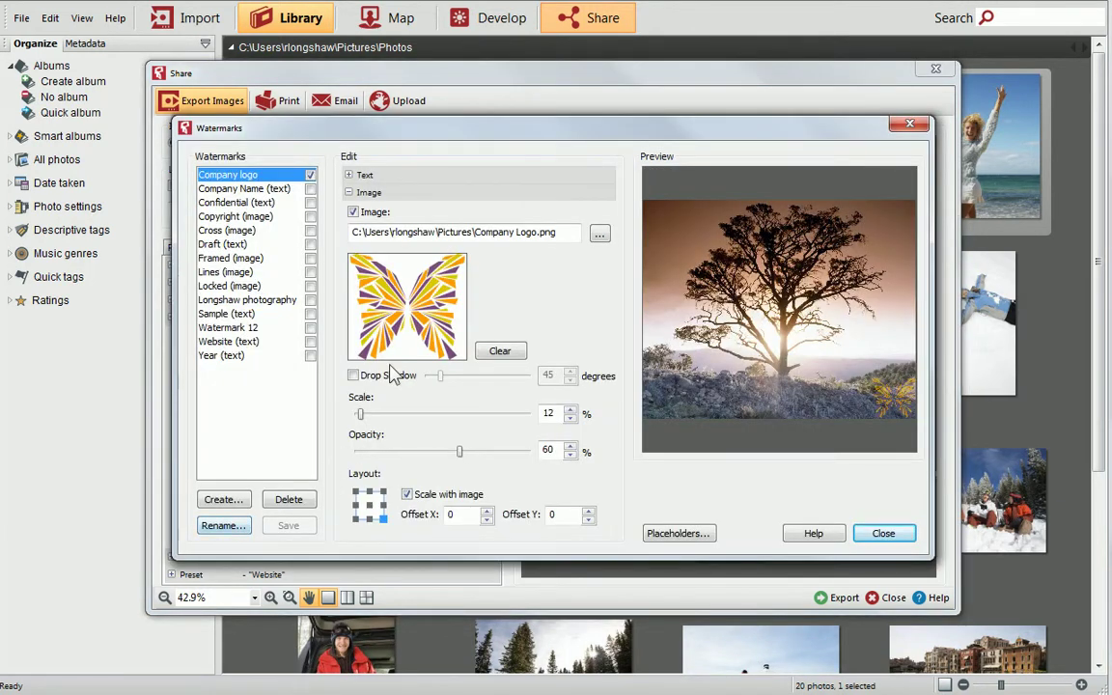